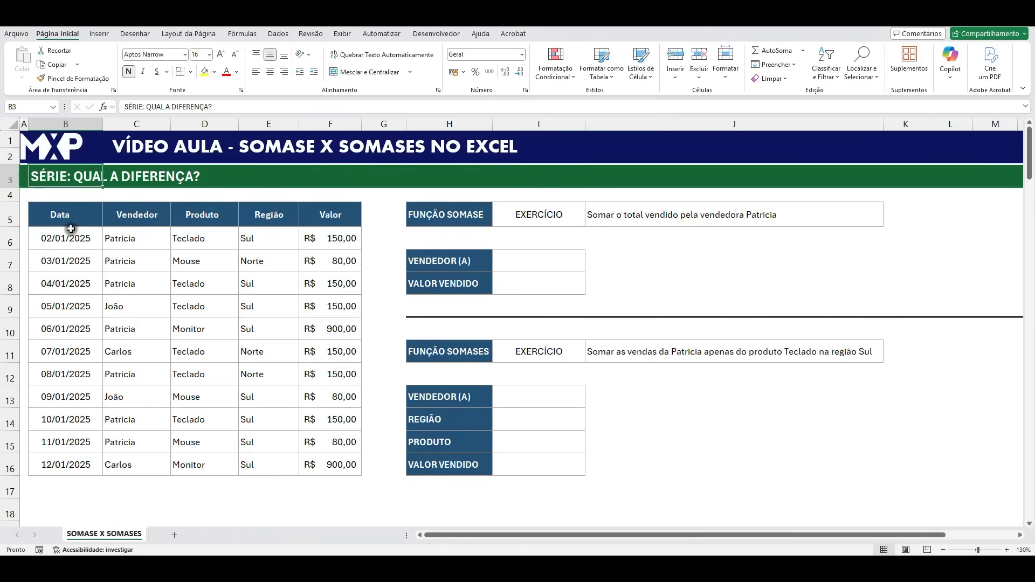
- Review the sales table's Data, Vendedor, Produto, Região and Valor columns and the headings of the two function exercises
drag(73, 237, 83, 463)
drag(162, 235, 141, 425)
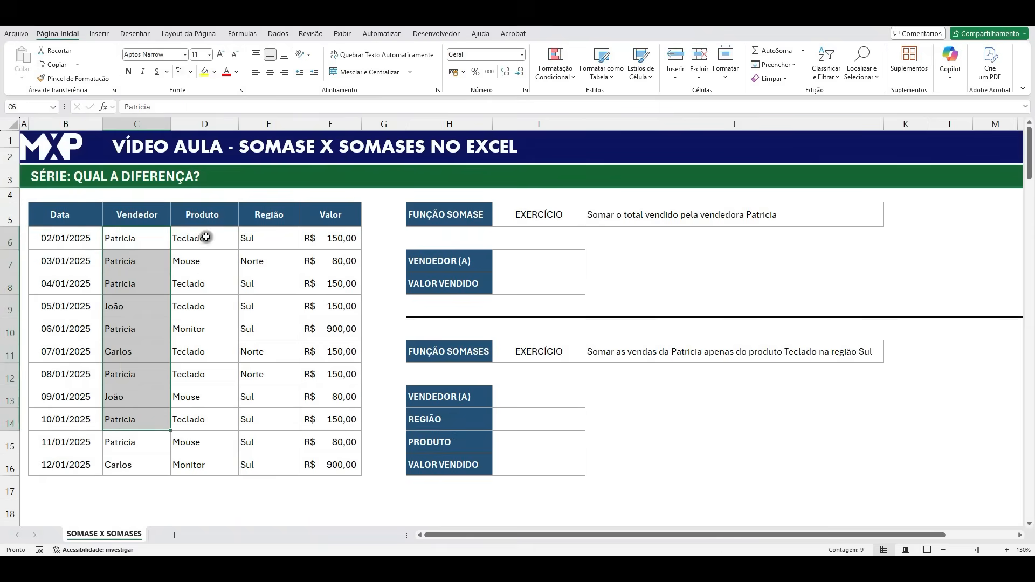
drag(210, 235, 202, 347)
drag(266, 237, 270, 442)
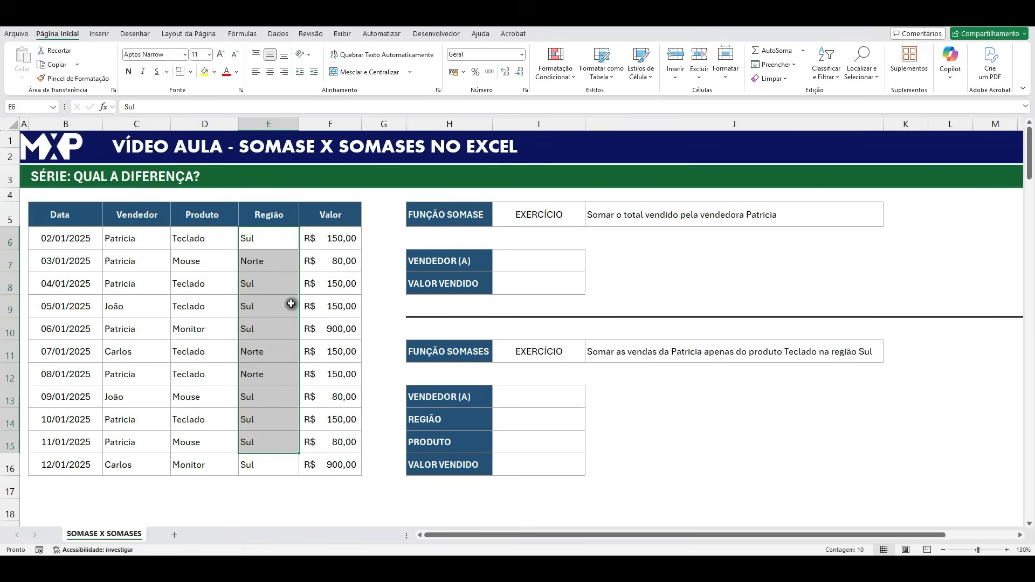
drag(340, 238, 343, 464)
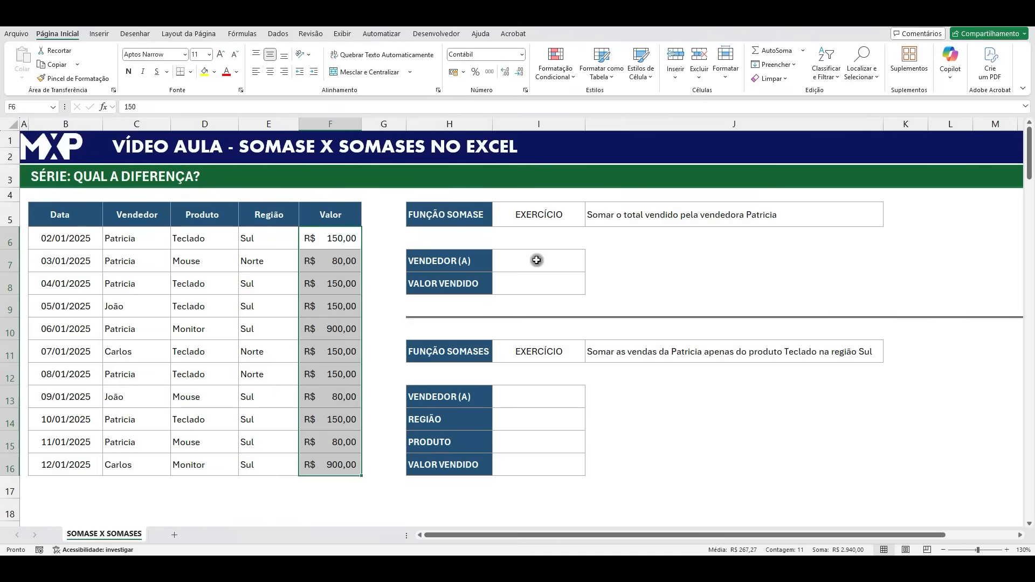
click(450, 216)
click(444, 349)
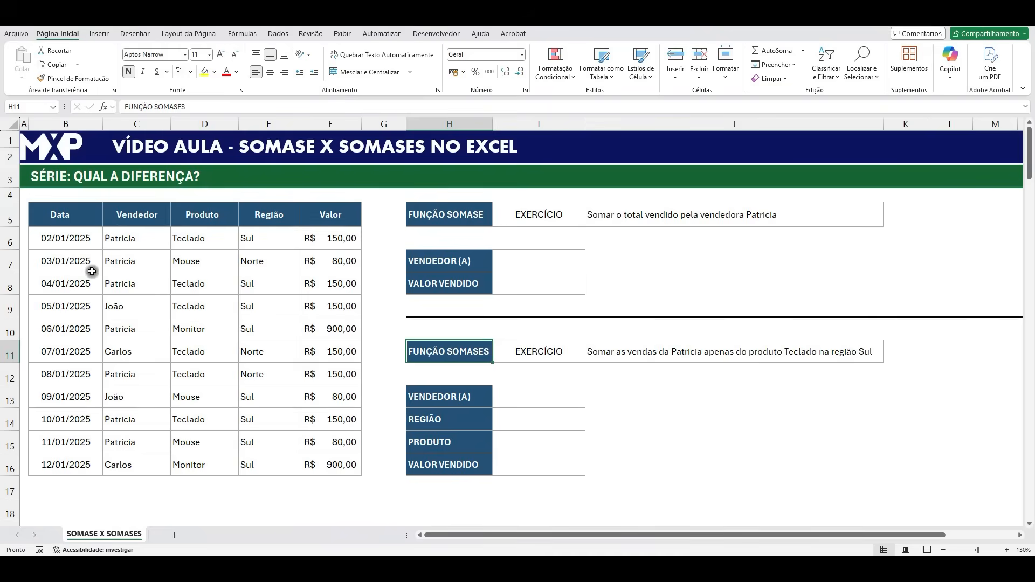
click(77, 236)
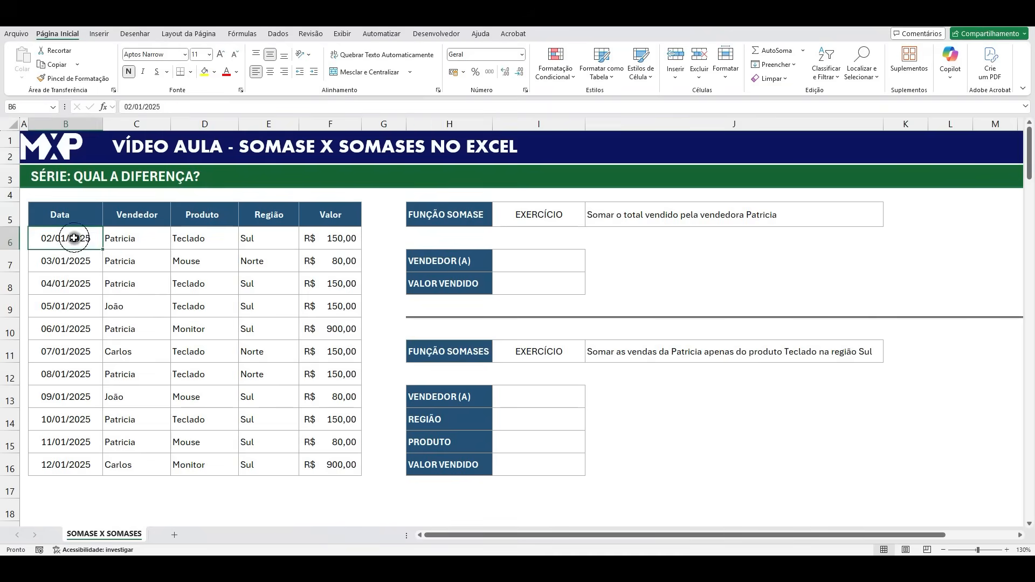
click(141, 238)
click(195, 238)
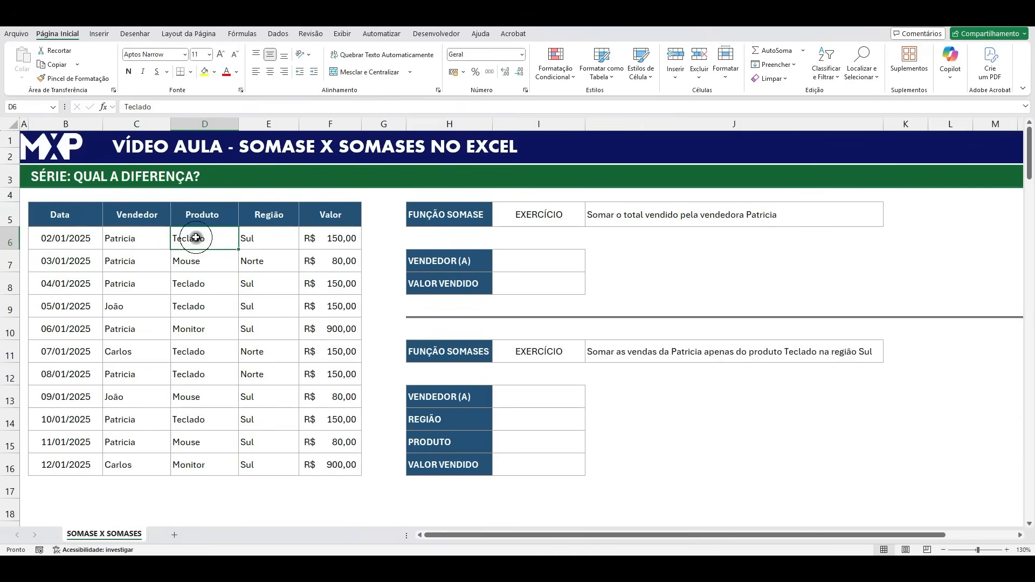
click(260, 238)
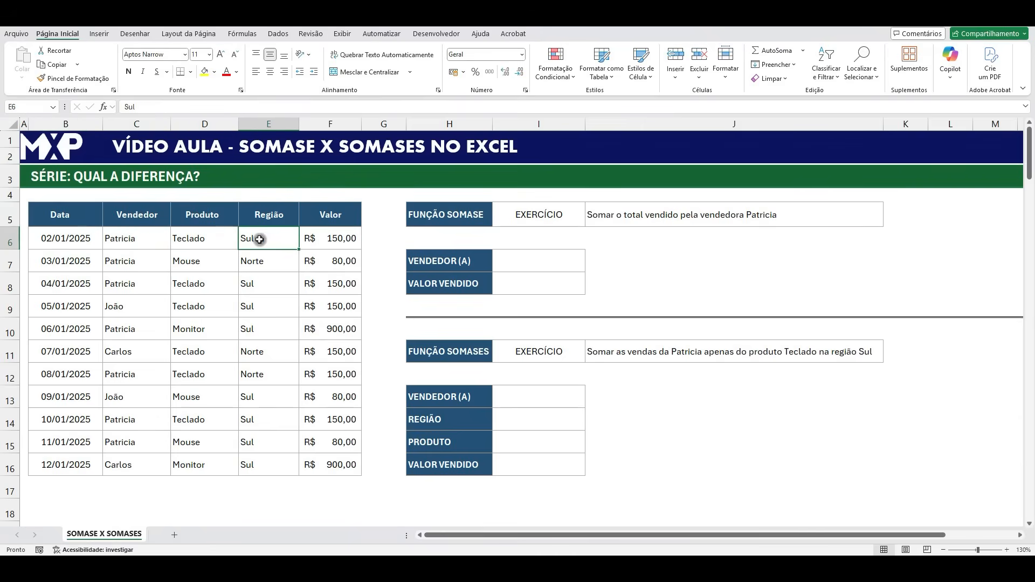
click(353, 237)
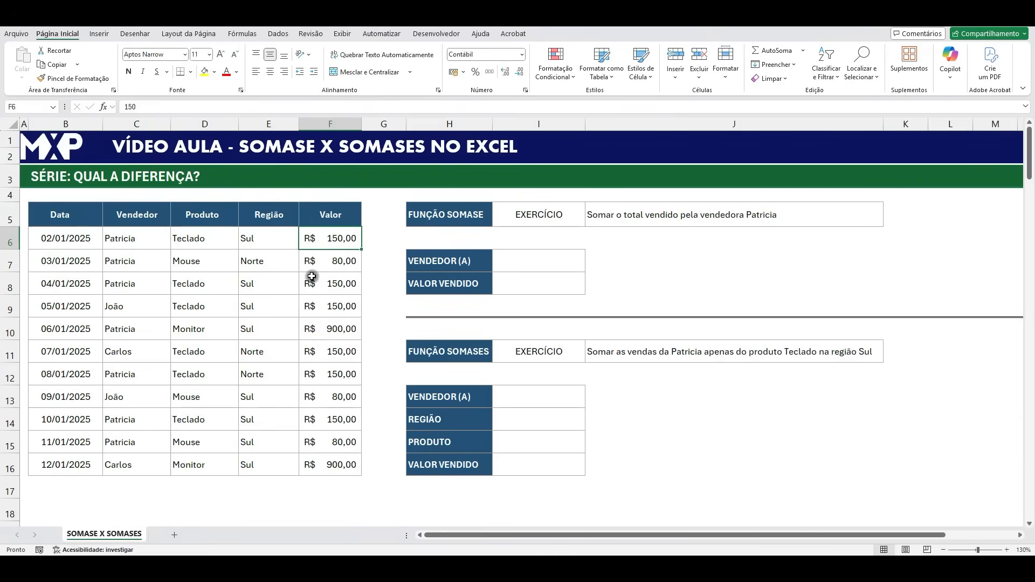
- Examine the SOMASE and SOMASES exercise statements and the blank criteria and result cells of each one
click(458, 214)
click(471, 353)
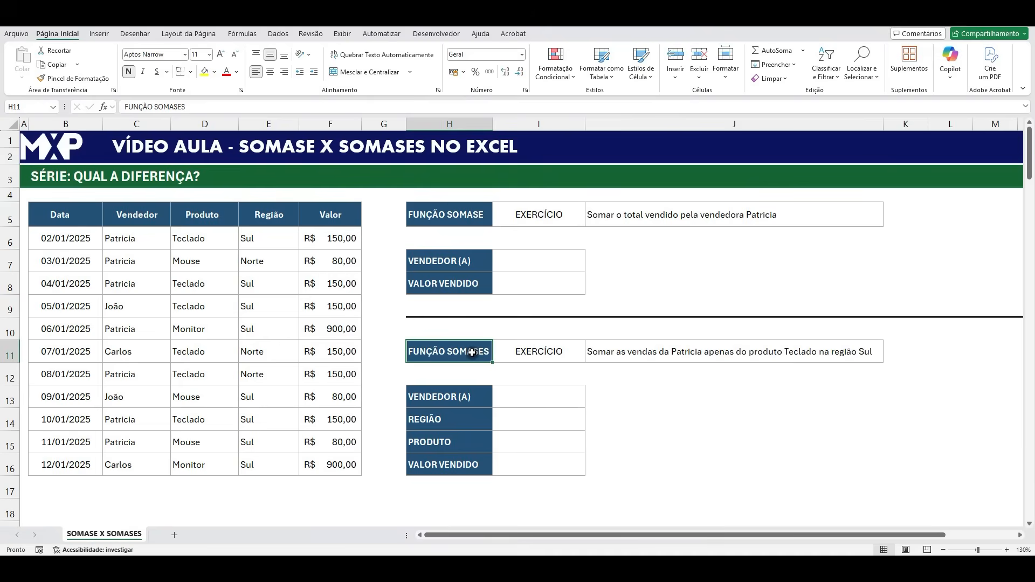
click(476, 218)
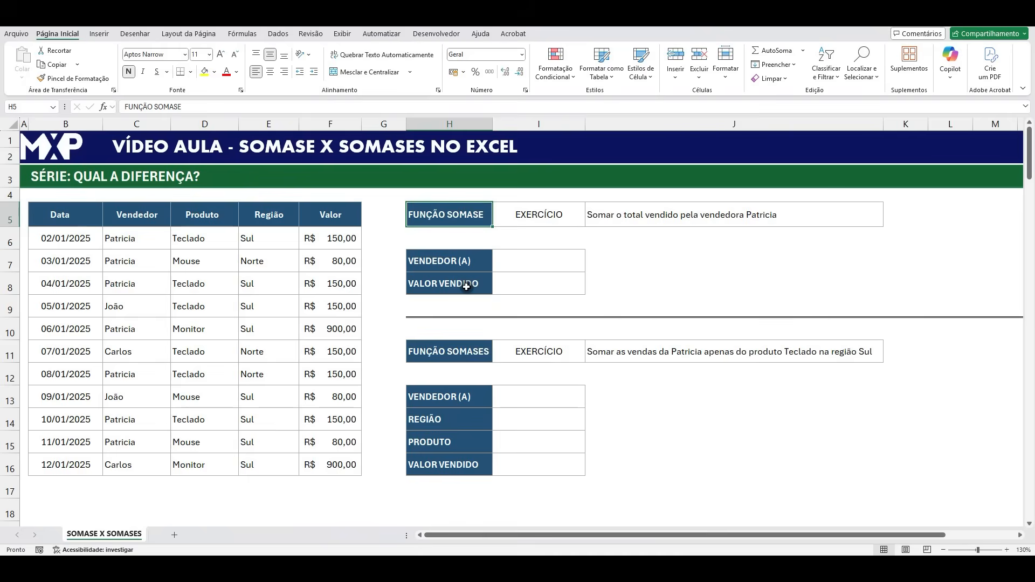
click(455, 351)
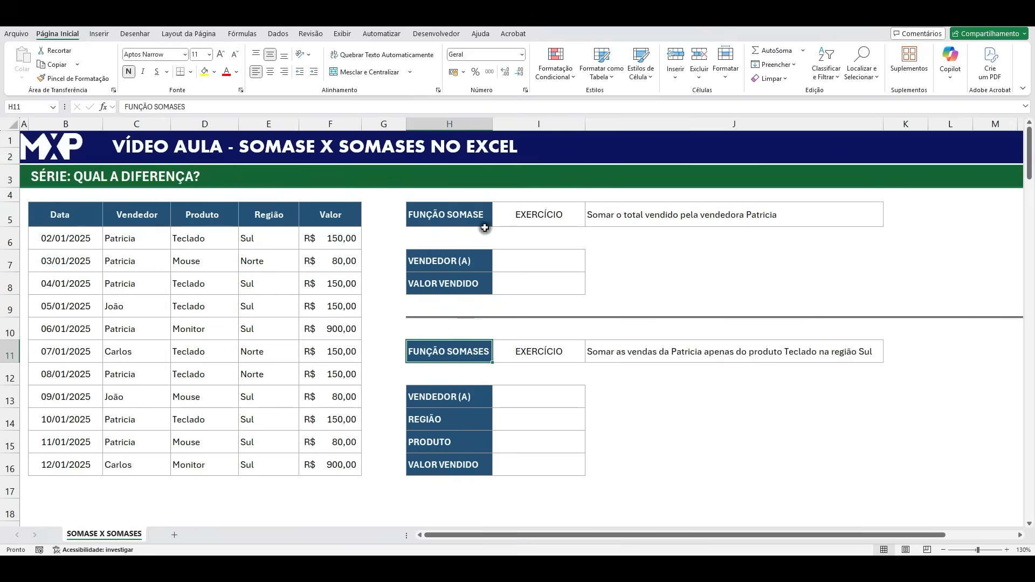
click(524, 261)
drag(527, 275, 527, 284)
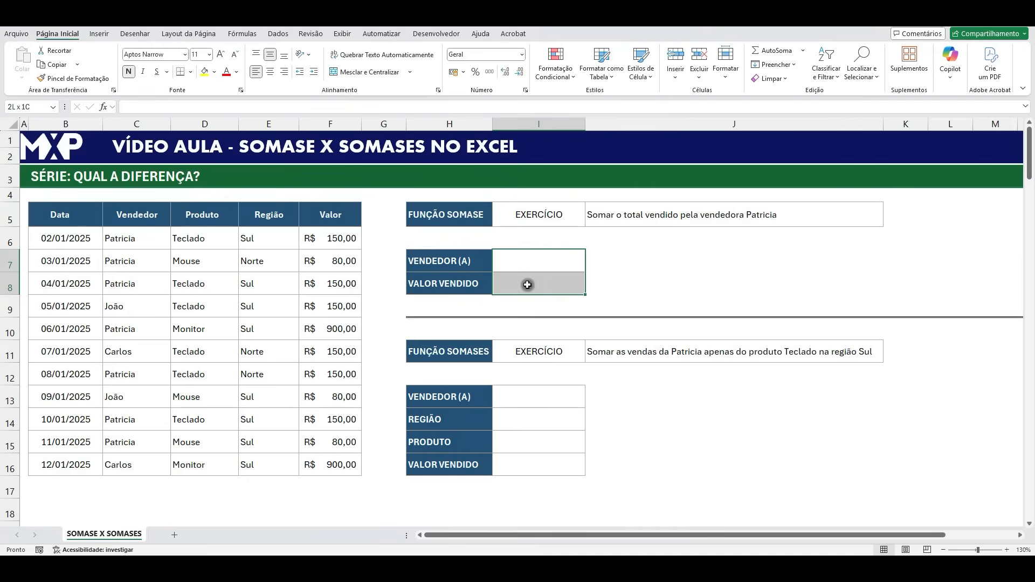
click(620, 217)
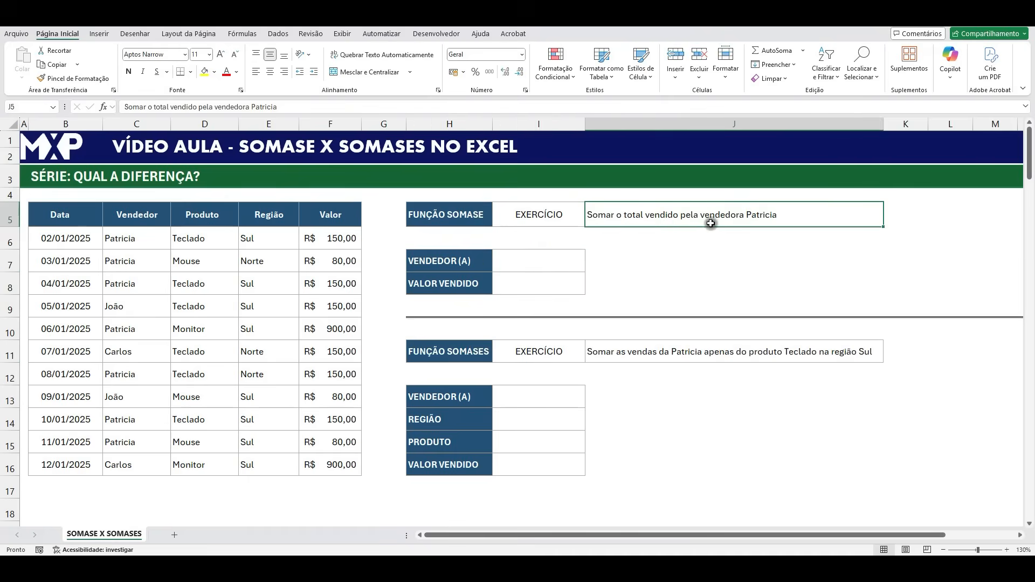
click(539, 282)
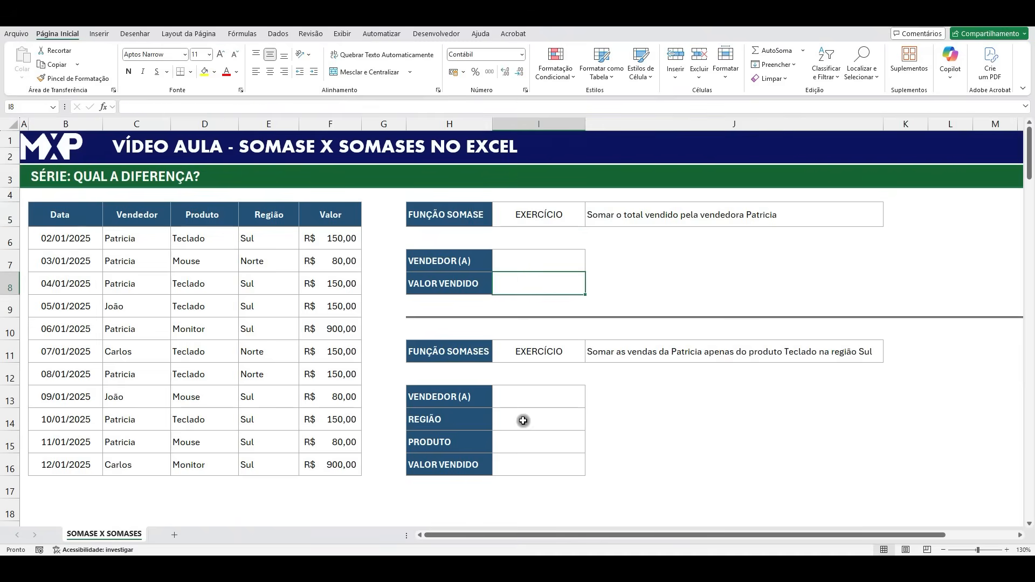
click(627, 353)
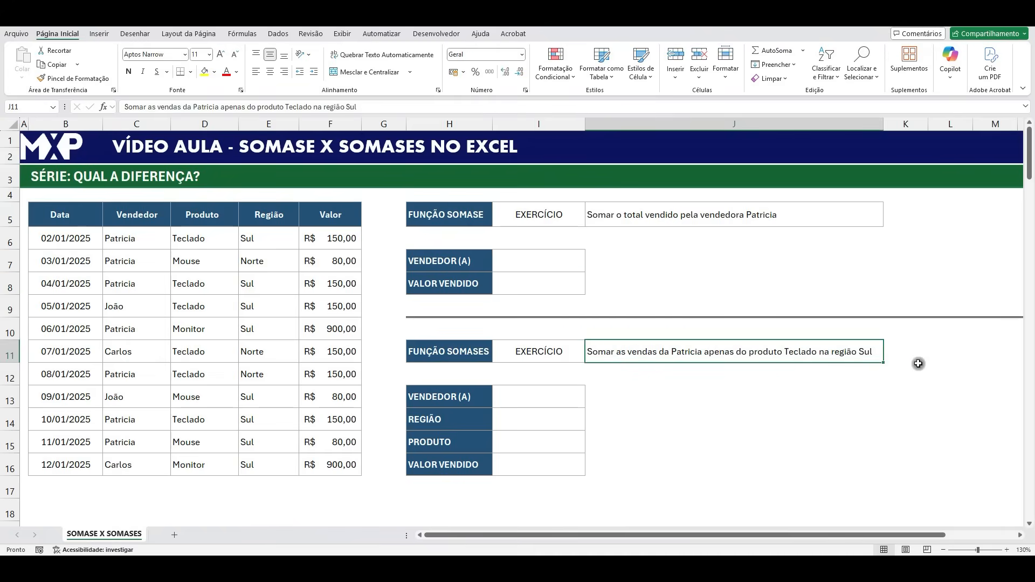
click(509, 400)
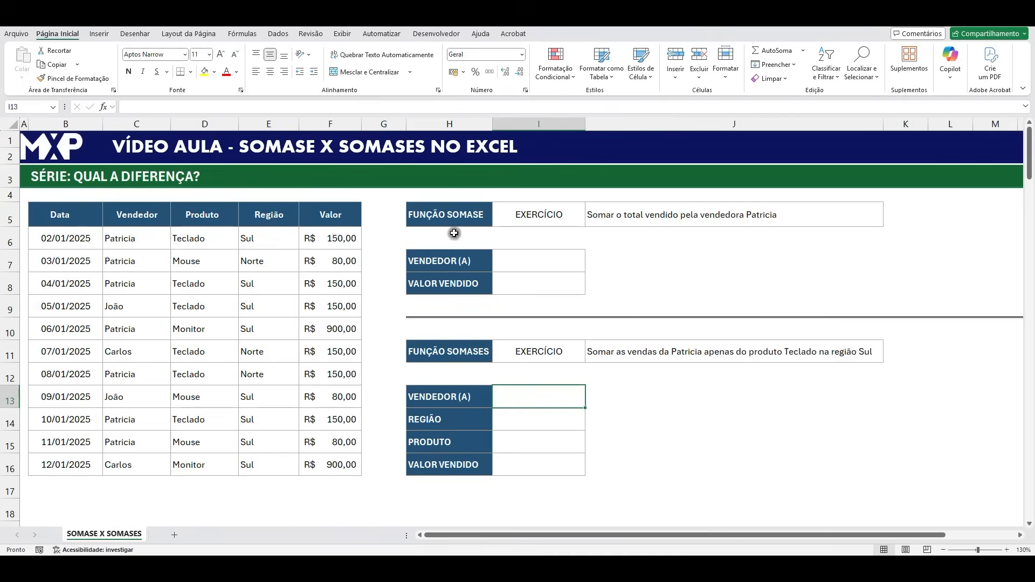
click(451, 216)
drag(527, 393, 527, 451)
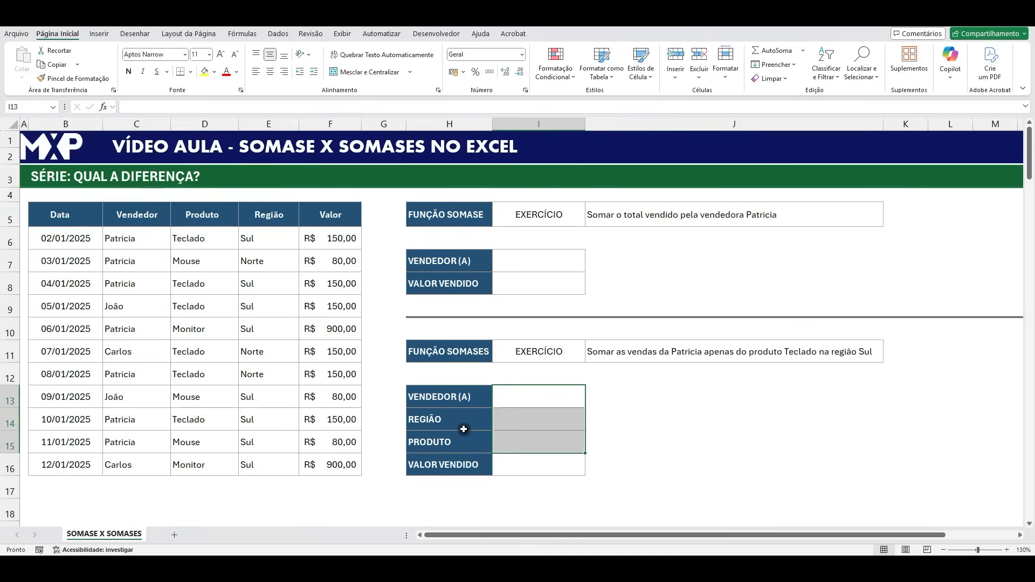
click(470, 351)
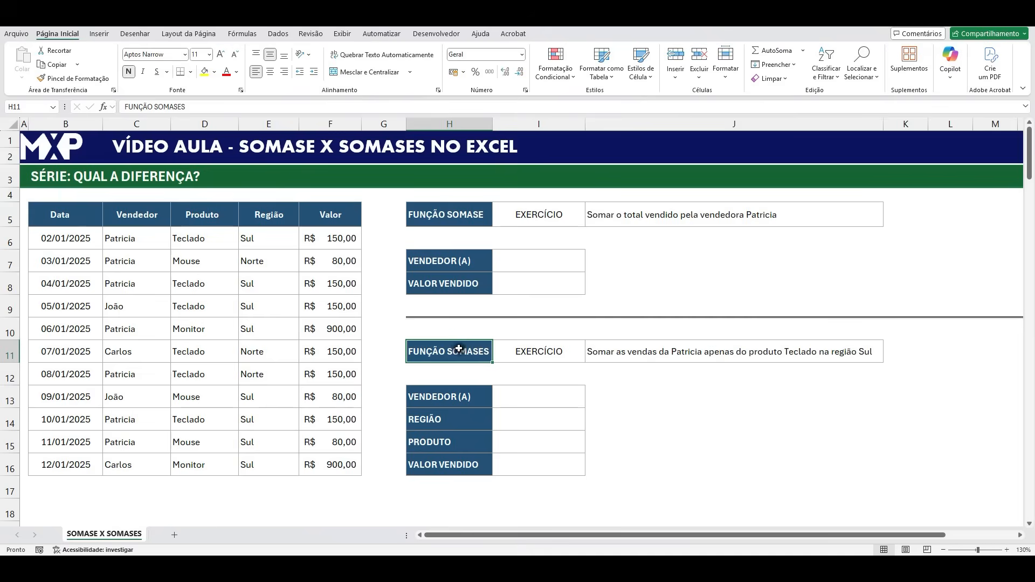
- Copy the seller's name from C6 into the SOMASE exercise's VENDEDOR (A) cell I7 as values only
click(556, 263)
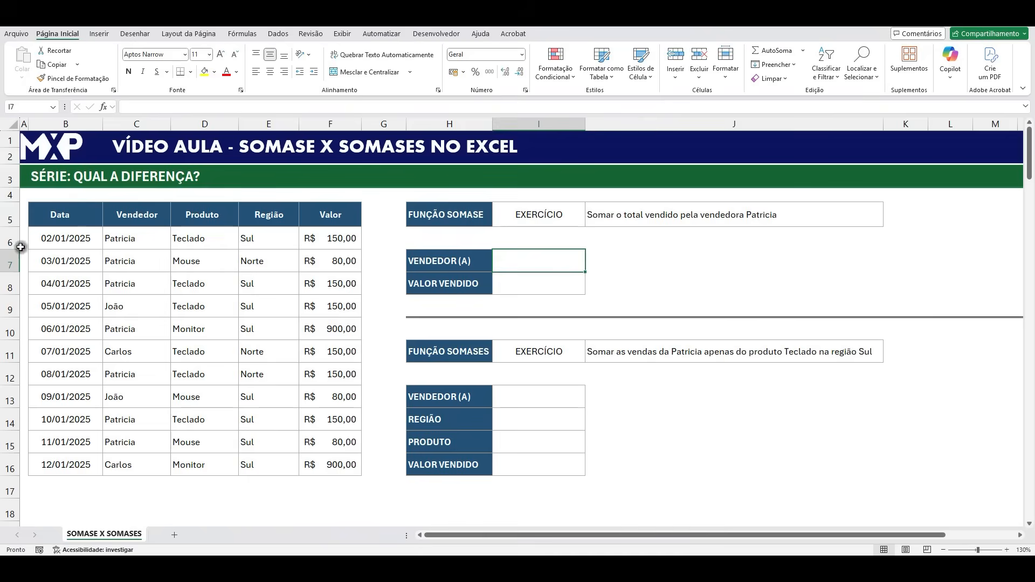
click(129, 240)
key(ctrl+c)
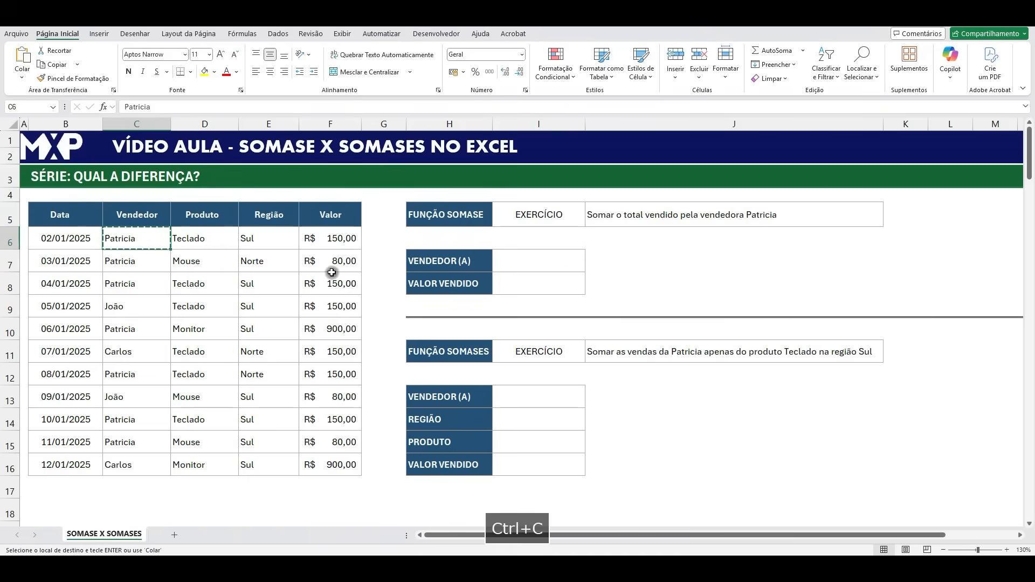
click(531, 258)
right_click(531, 258)
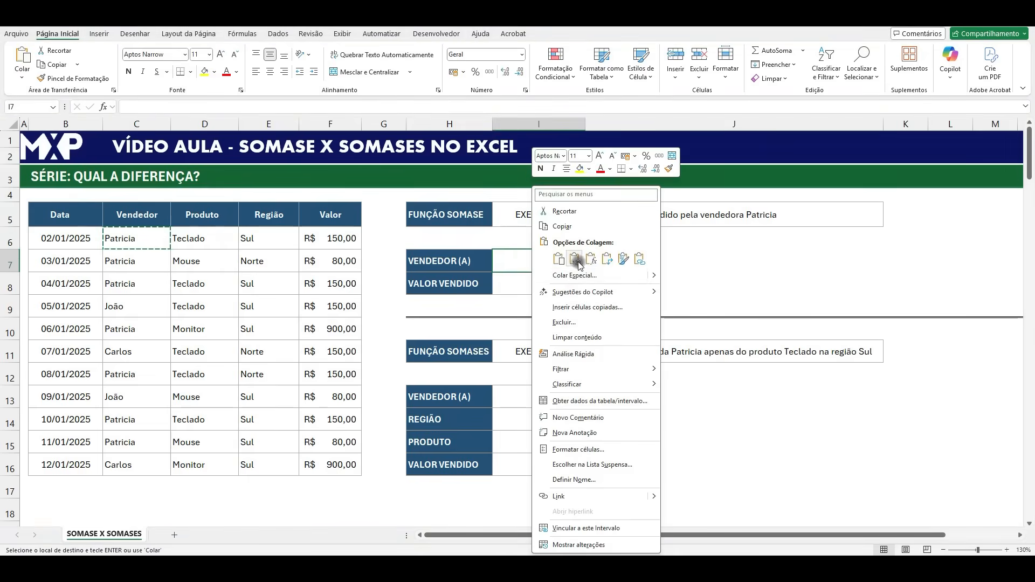
click(572, 261)
- Start a SOMASE formula in the VALOR VENDIDO cell I8 with the Vendedor range C6:C16 as its first argument
click(517, 284)
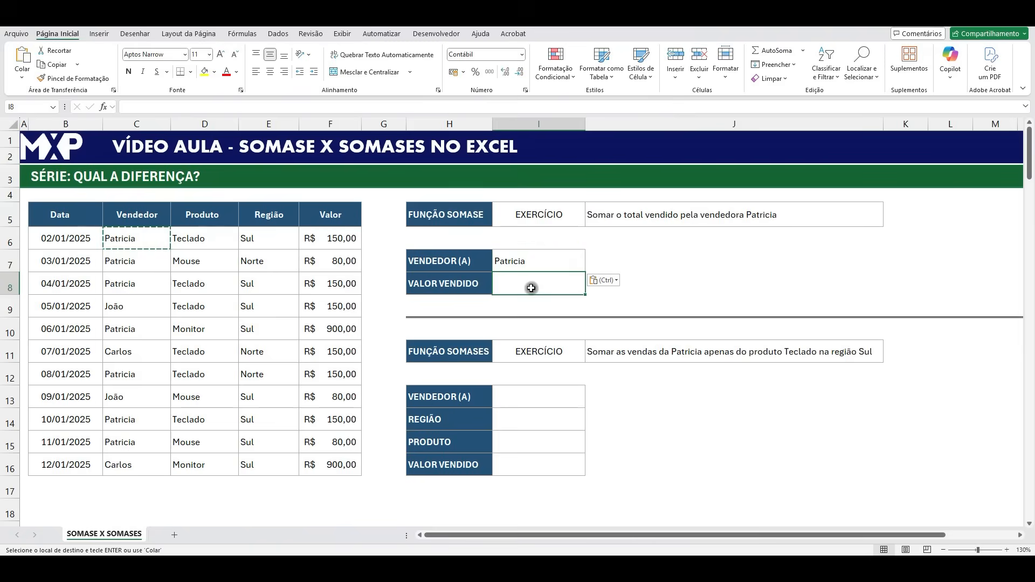
text(=SOMAS)
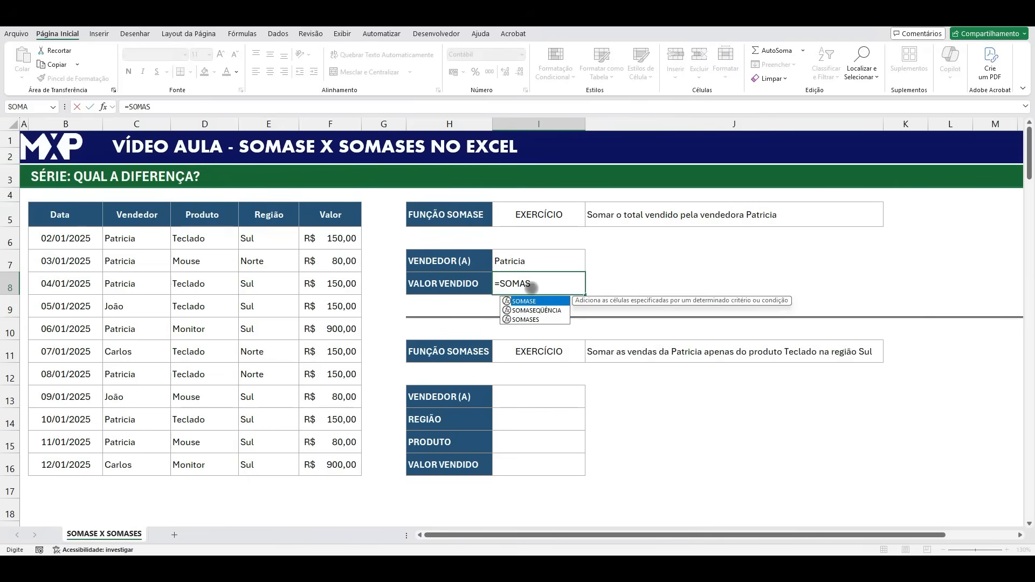
double_click(536, 302)
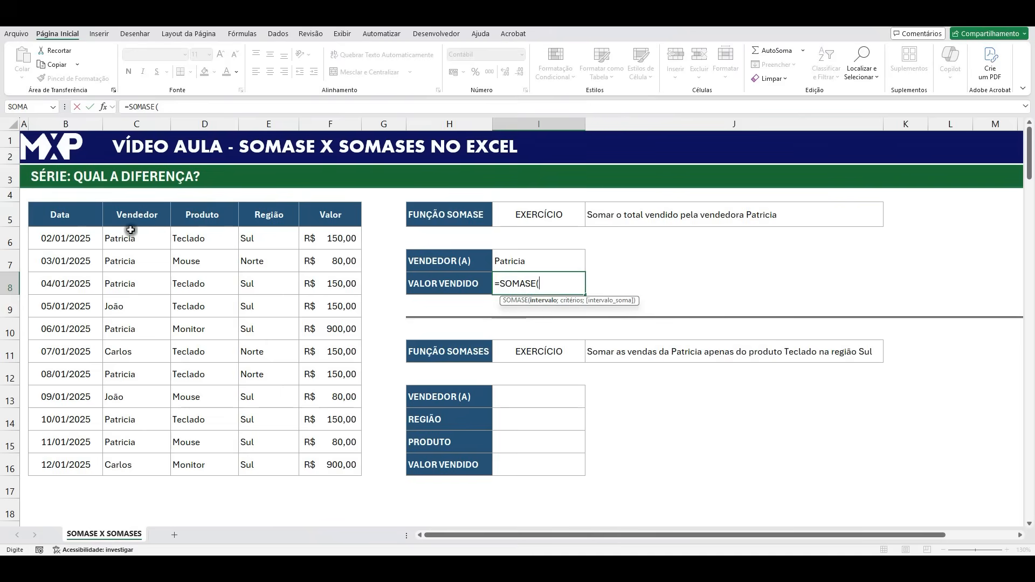
drag(138, 235, 140, 466)
text(;)
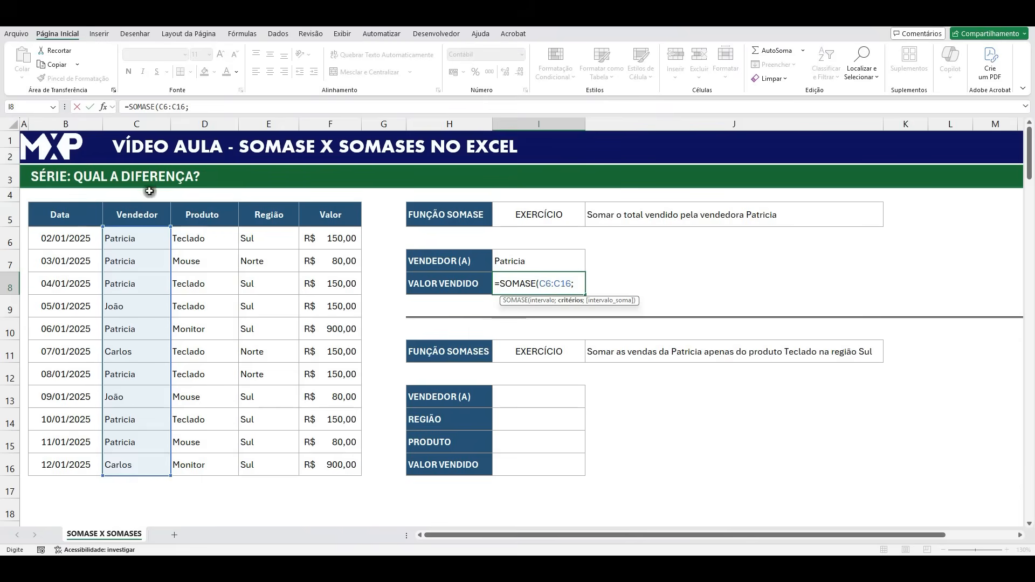
click(528, 264)
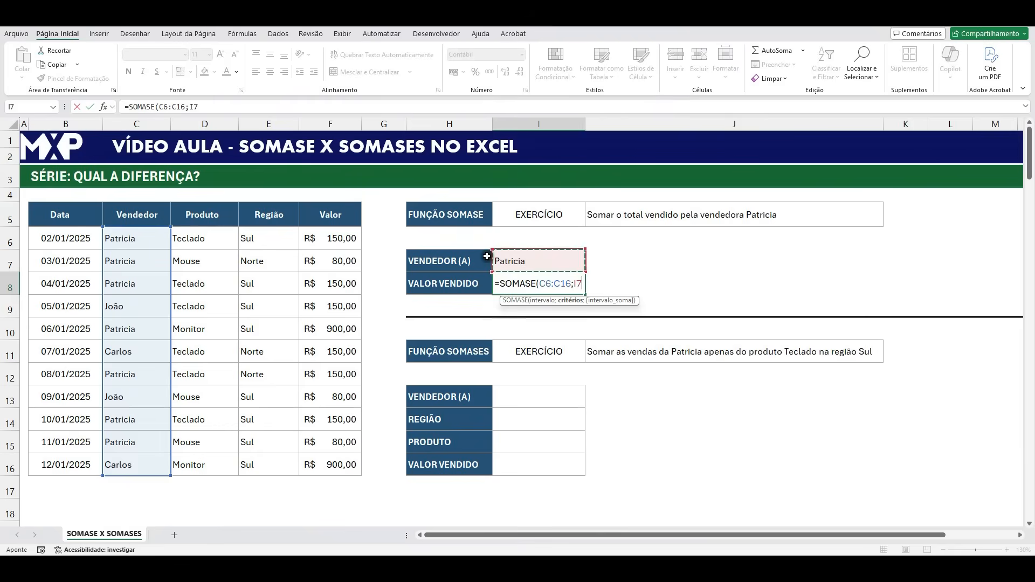
key(BackSpace)
key(BackSpace)
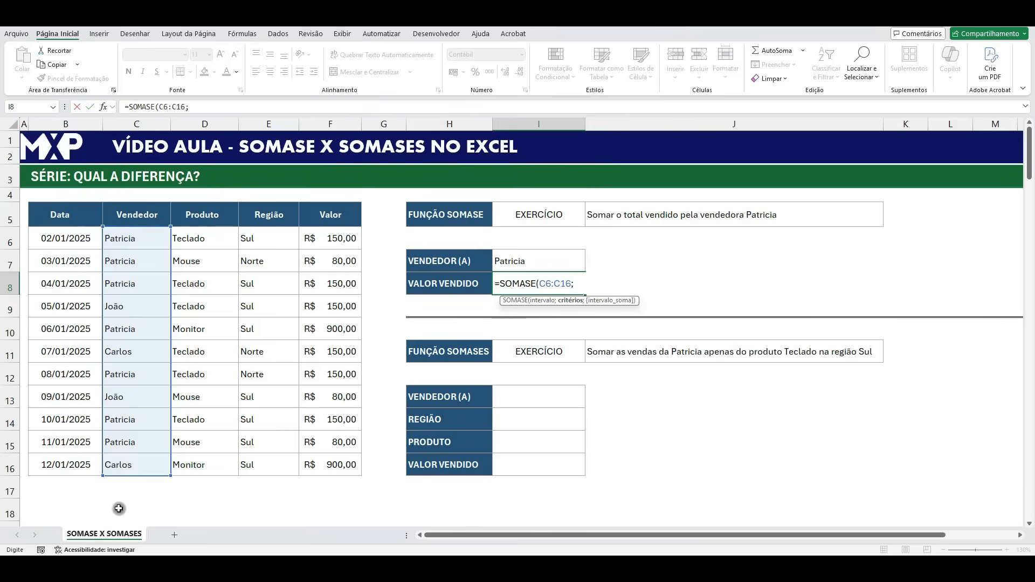
- Complete the SOMASE formula in I8 with I7 as the criterion and F6:F16 as the sum range
click(536, 260)
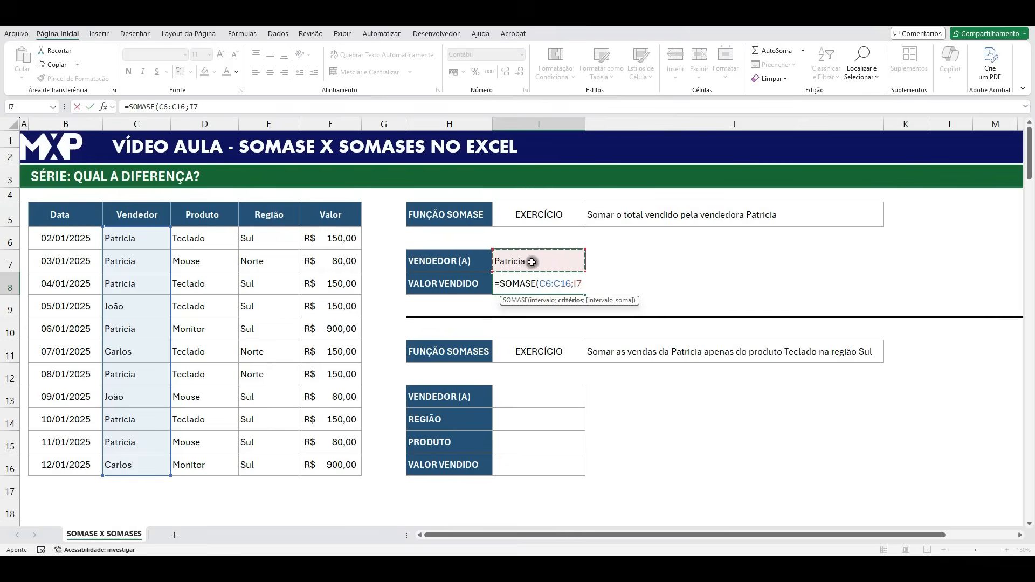
text(;)
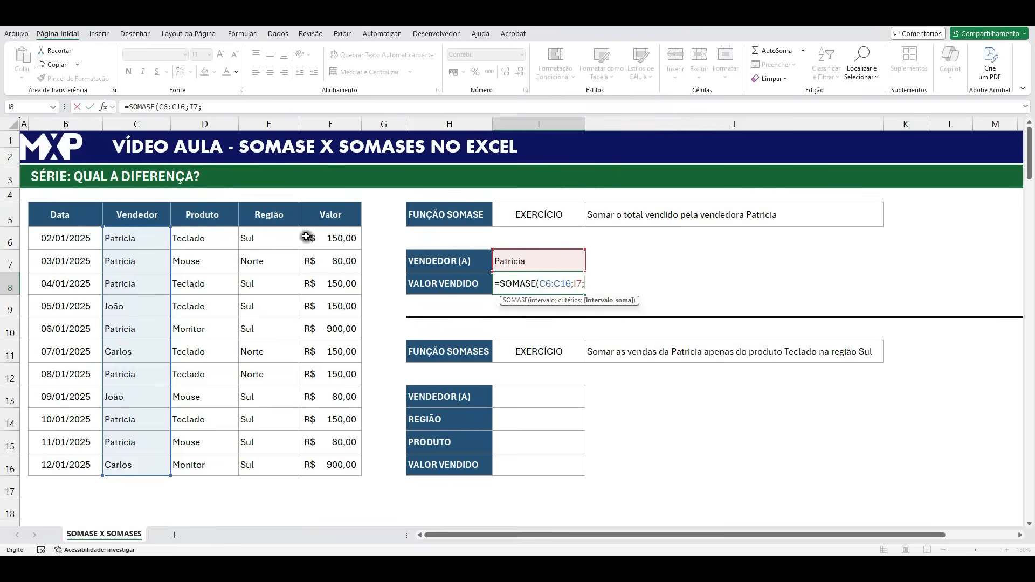
drag(318, 237, 331, 463)
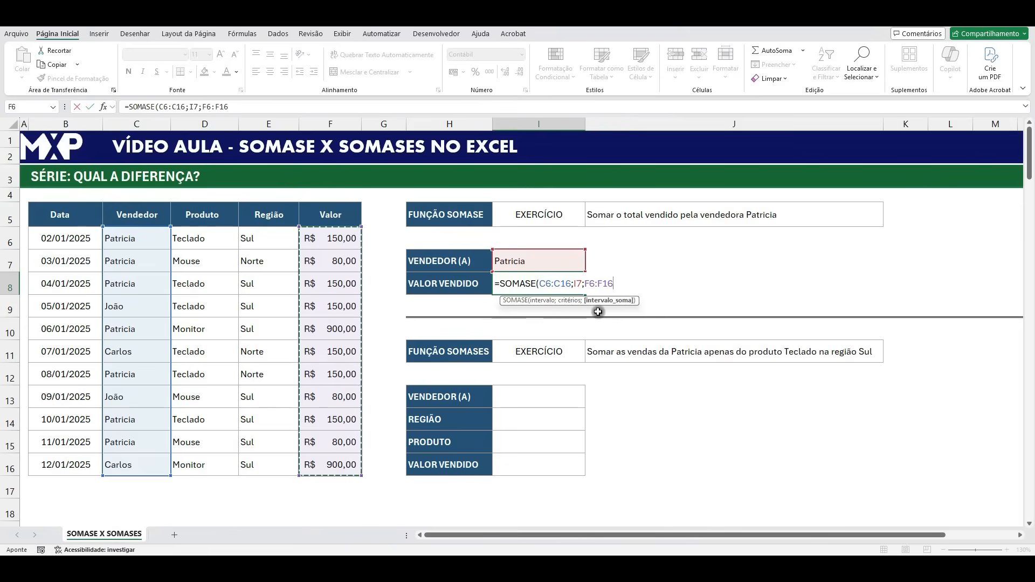
text())
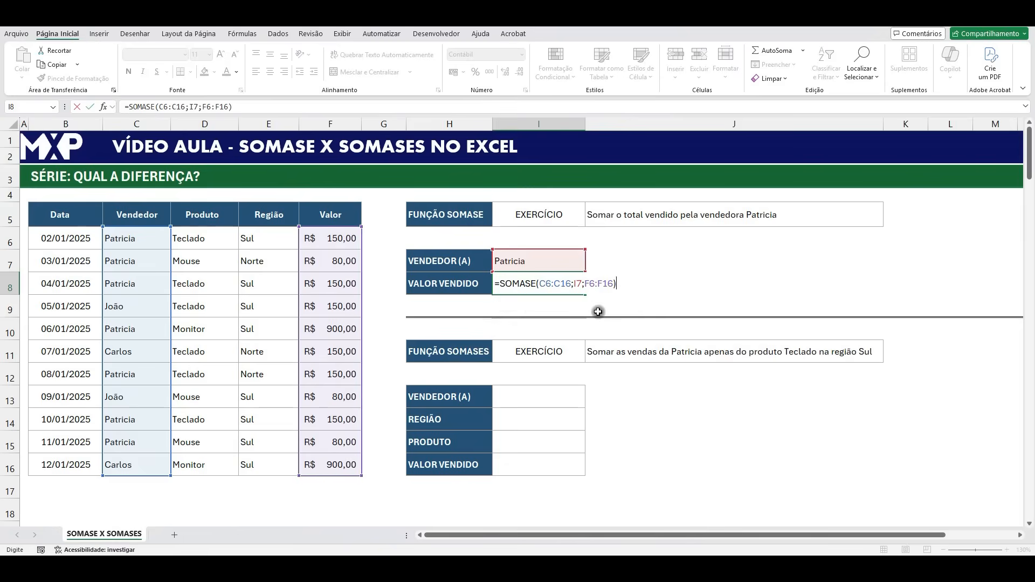
key(Return)
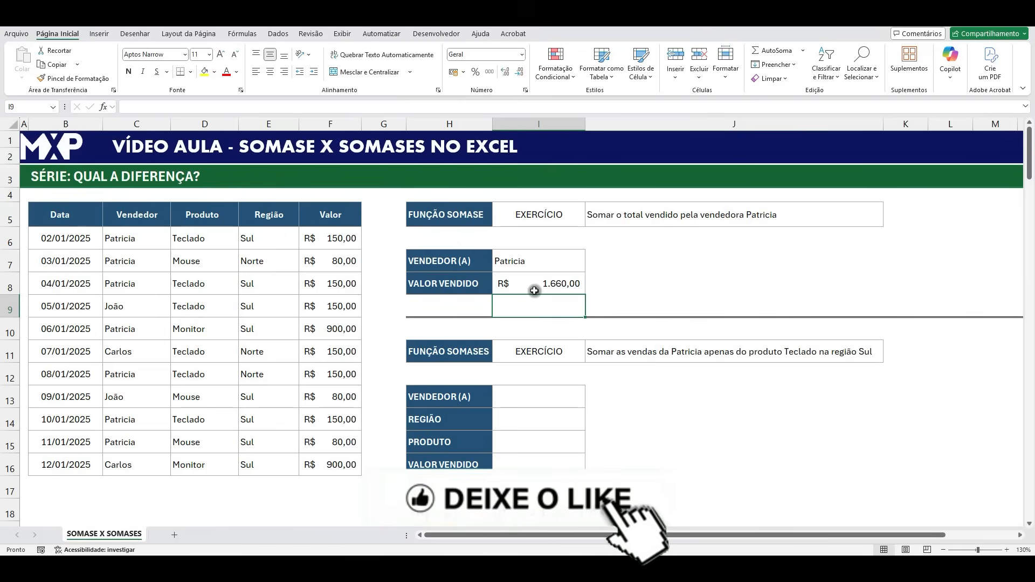
- Try the seller's name from C9 as the criterion in I7, pasted as values only, and undo the replacement
click(123, 308)
key(ctrl+c)
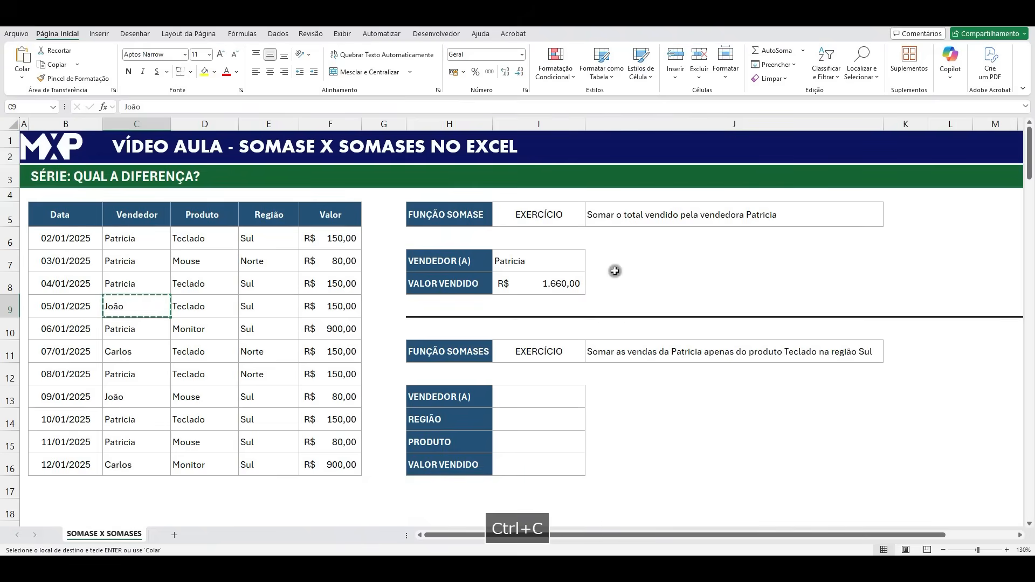
click(571, 262)
right_click(570, 262)
click(614, 242)
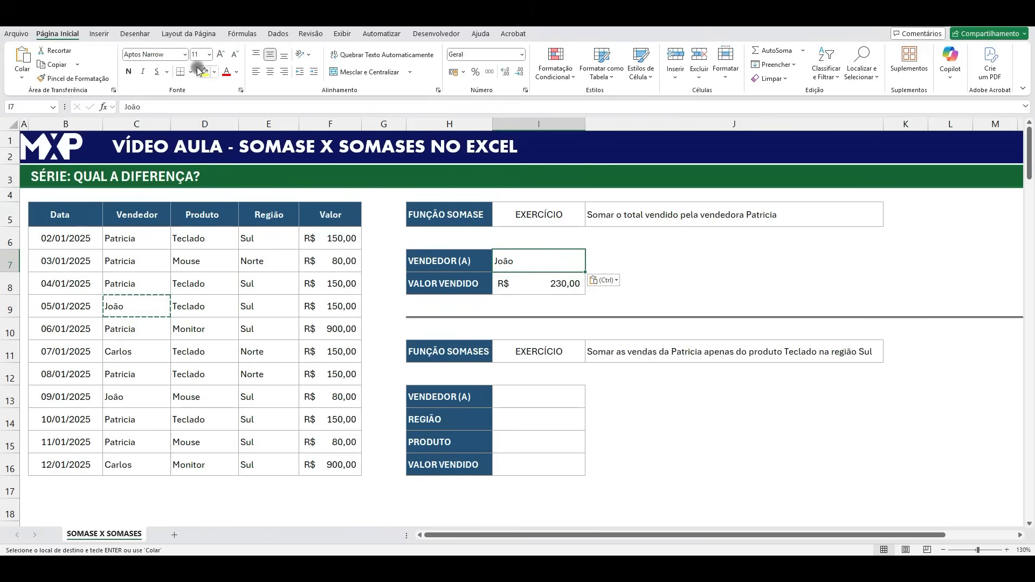
key(ctrl+z)
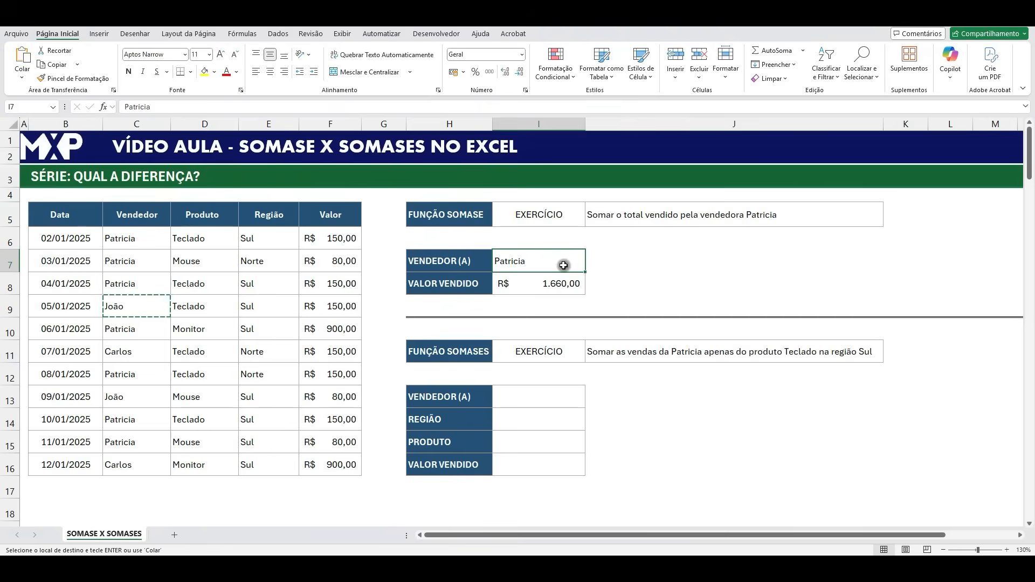
- Add a list data validation to the SOMASE exercise's VENDEDOR (A) cell I7 with C6:C16 as its source
click(284, 35)
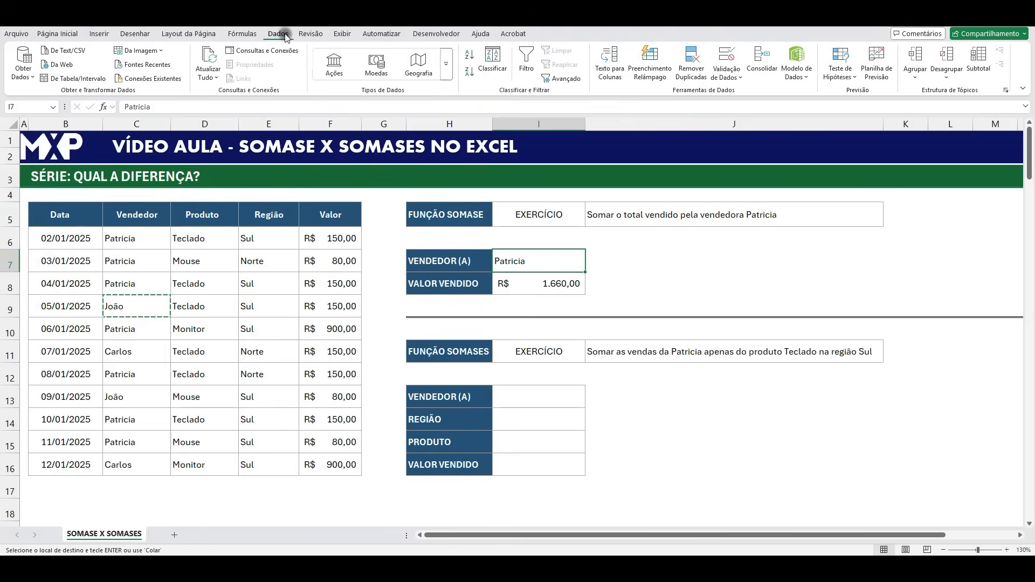
click(728, 75)
key(Escape)
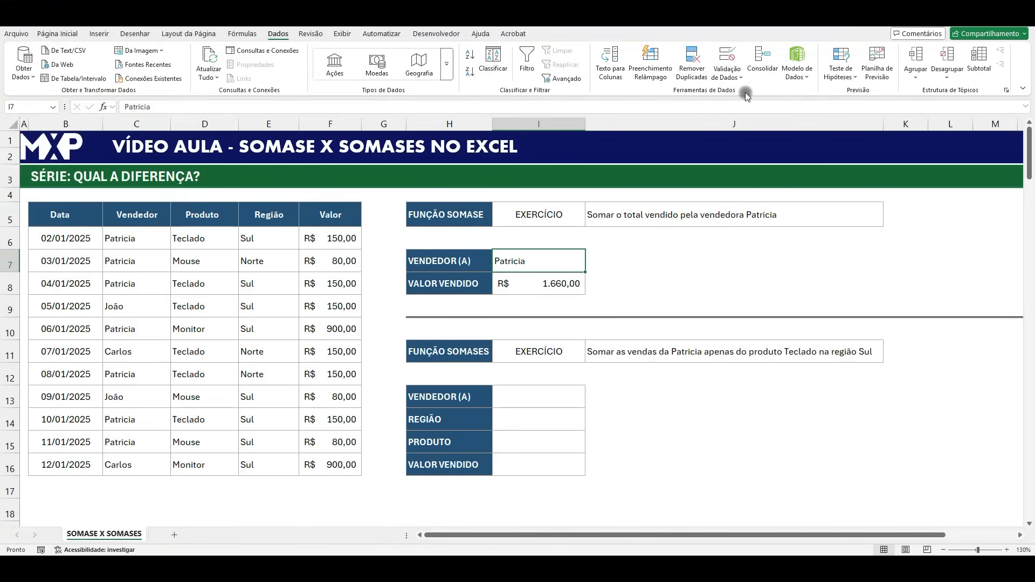
click(538, 172)
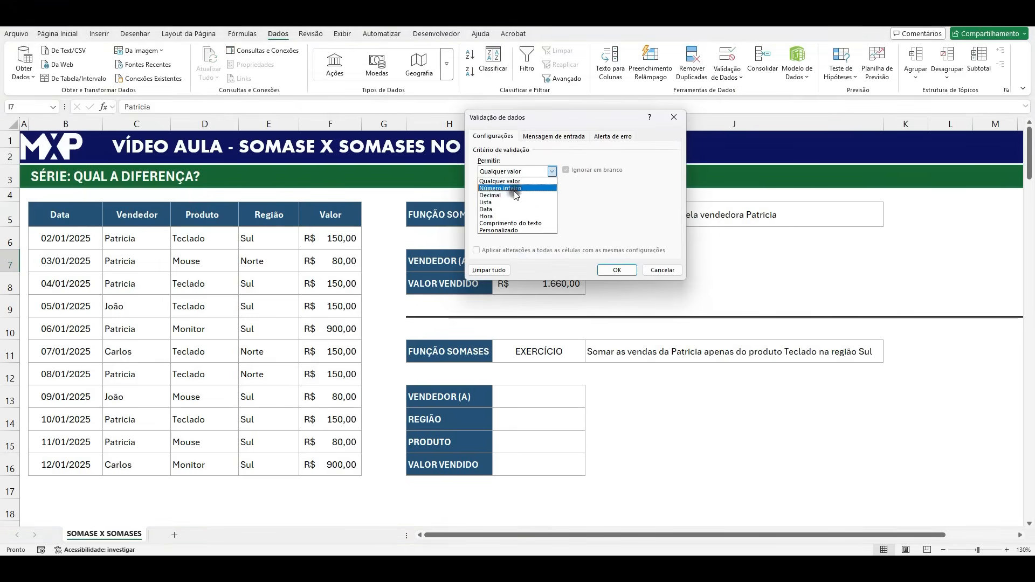
click(505, 202)
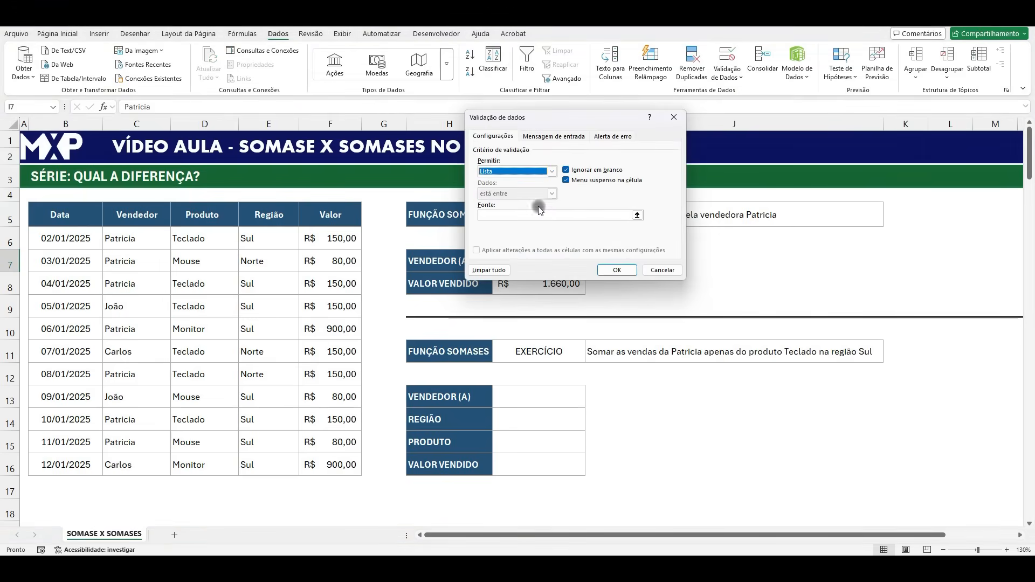
click(637, 215)
drag(129, 240, 137, 465)
click(680, 131)
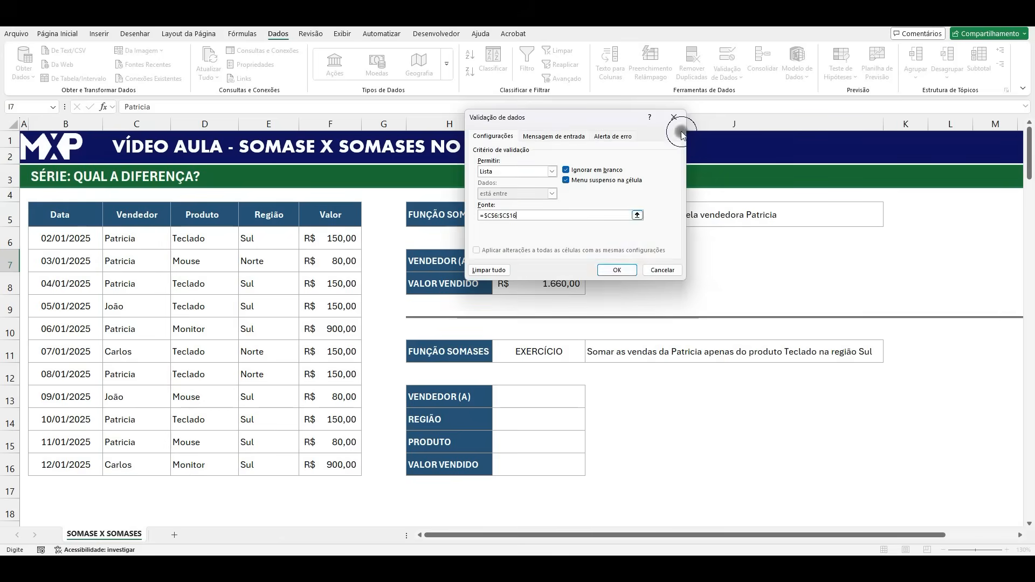
click(619, 271)
- Test the drop-down list in I7 by choosing each of the other two sellers and returning to the seller named in C6
click(591, 266)
click(504, 287)
click(588, 268)
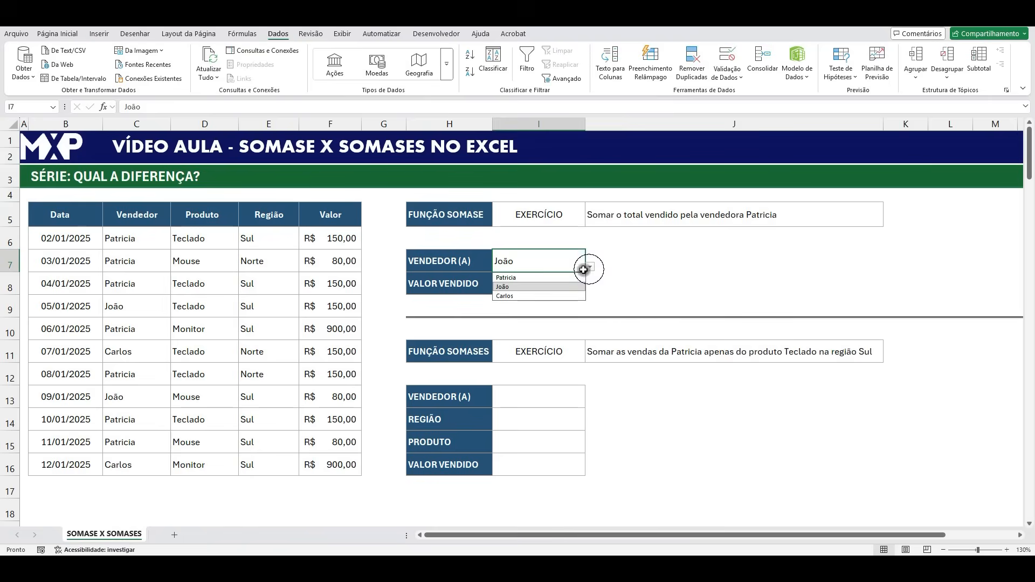
click(516, 296)
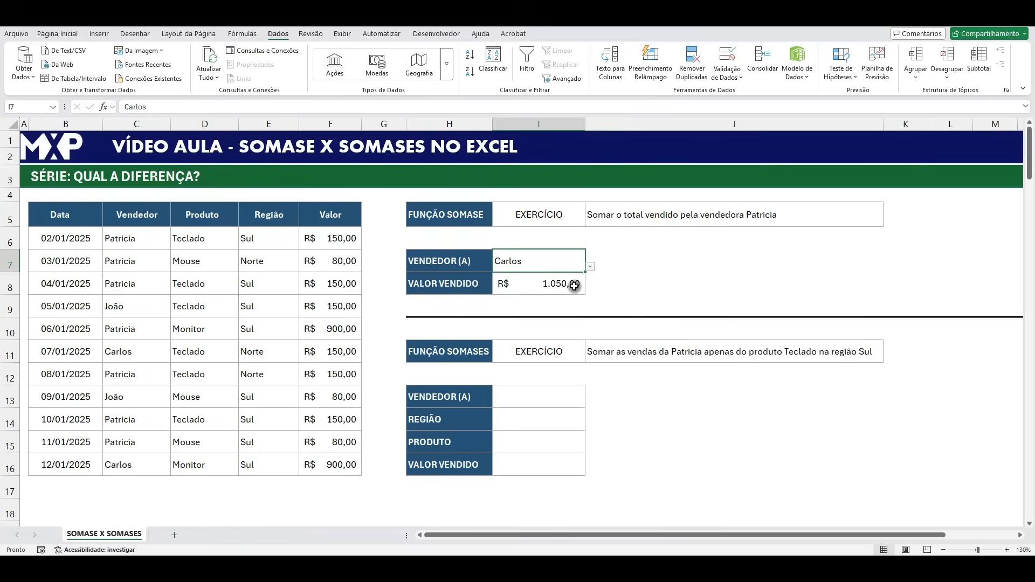
click(587, 269)
click(529, 280)
- Review the SOMASE formula in I8, the SOMASES exercise statement in J11, and the Produto, Região and I13:I16 cells it involves
click(555, 284)
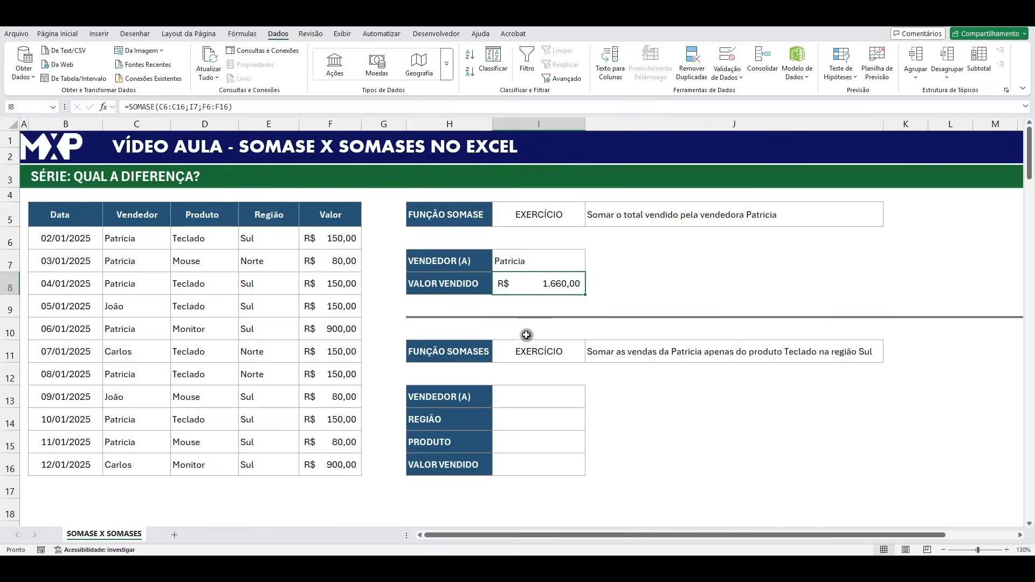
click(468, 351)
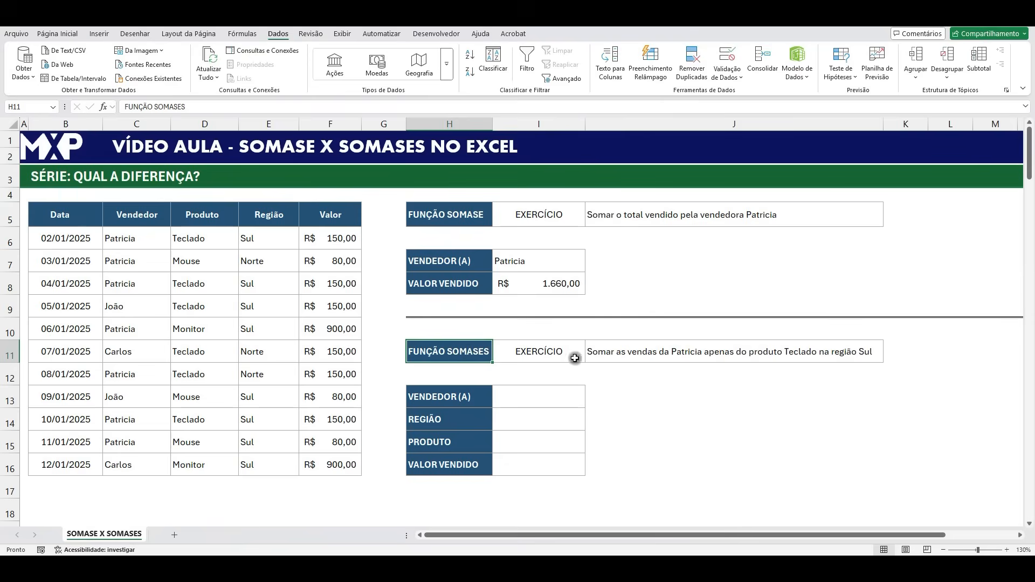
click(627, 352)
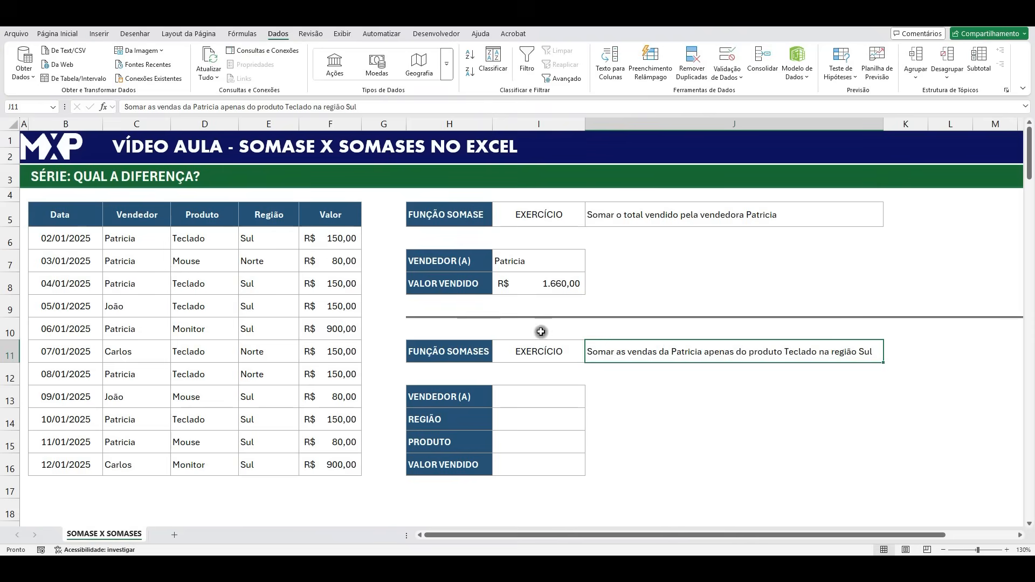
click(561, 283)
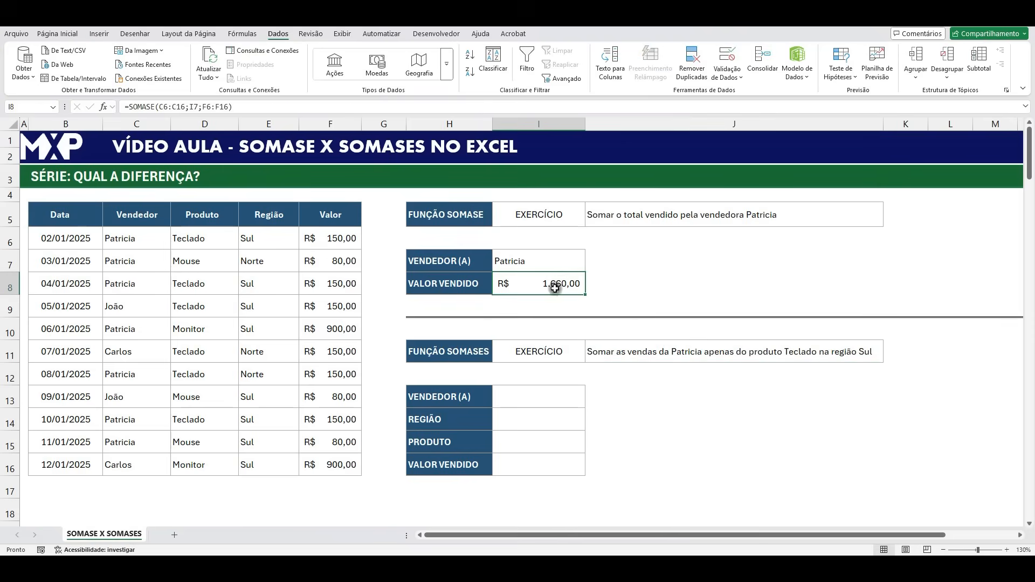
click(192, 236)
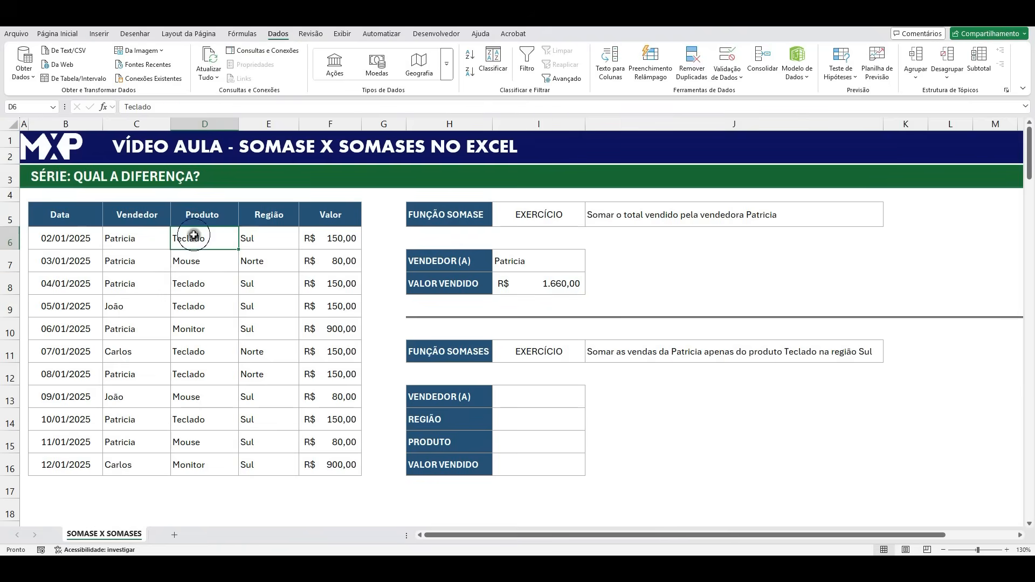
click(265, 239)
drag(529, 396, 534, 457)
- Copy the seller's name from C6 into the SOMASES exercise's VENDEDOR (A) cell I13 as values only
click(521, 398)
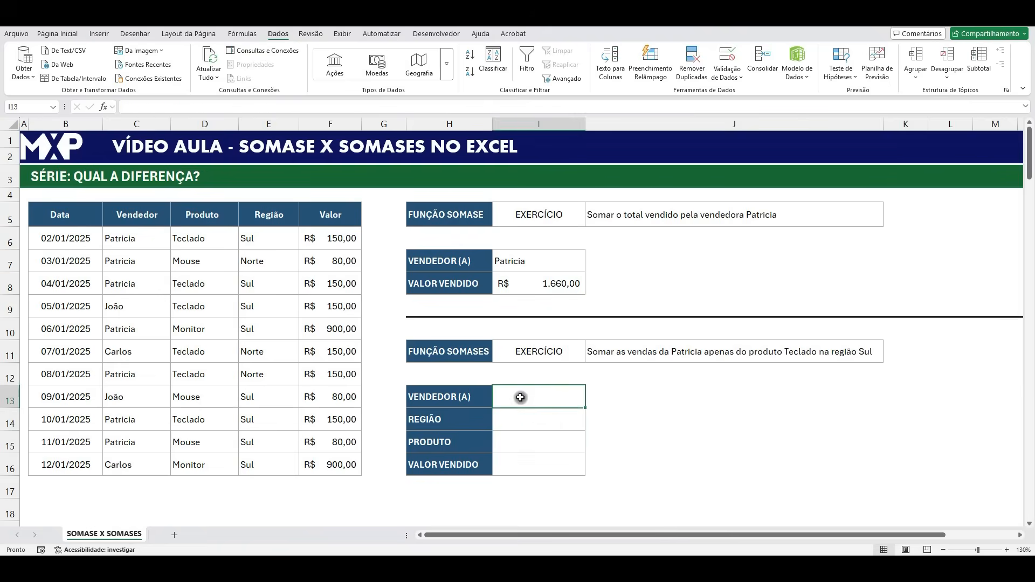
click(138, 240)
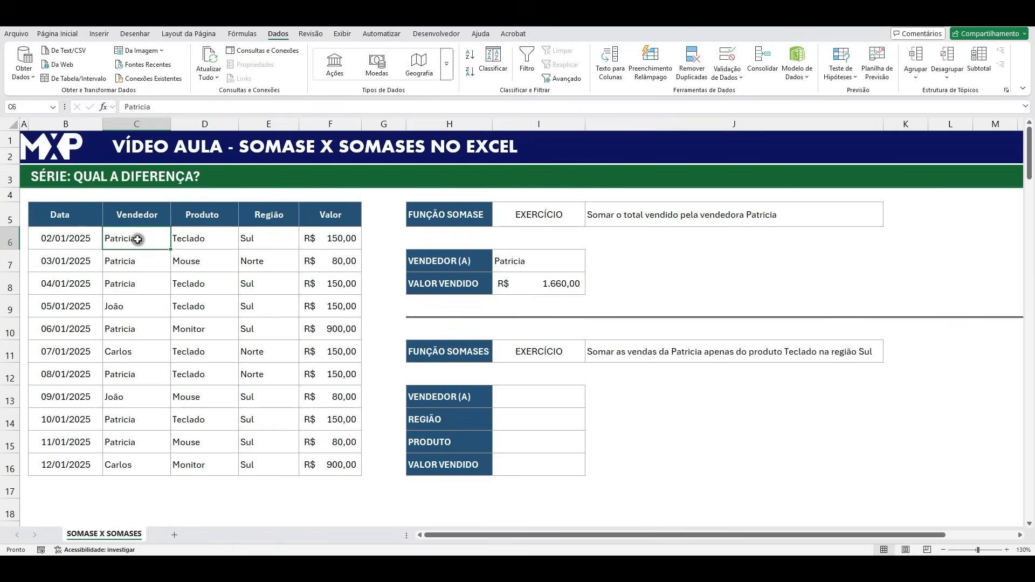
key(ctrl+c)
right_click(520, 393)
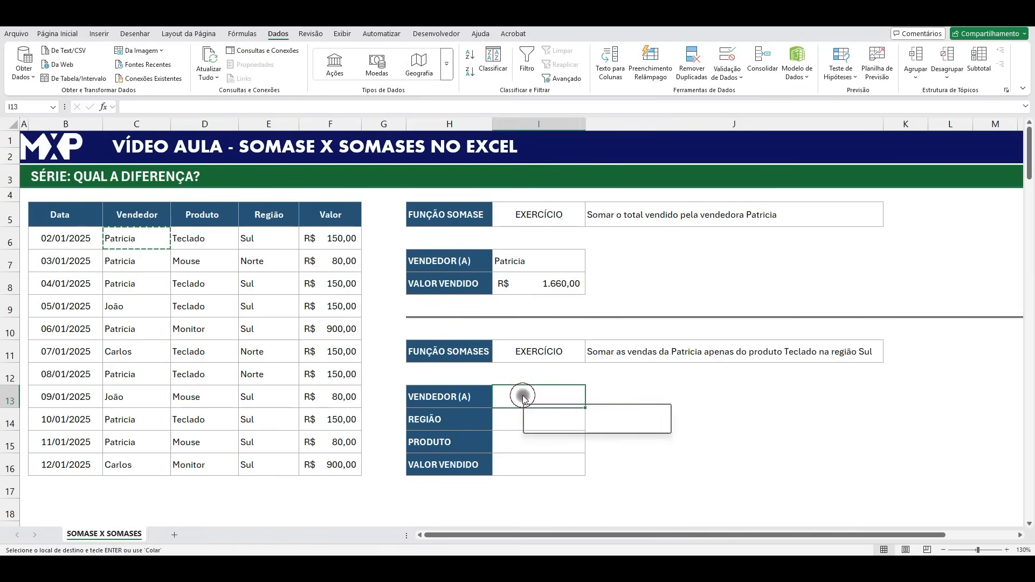
click(570, 104)
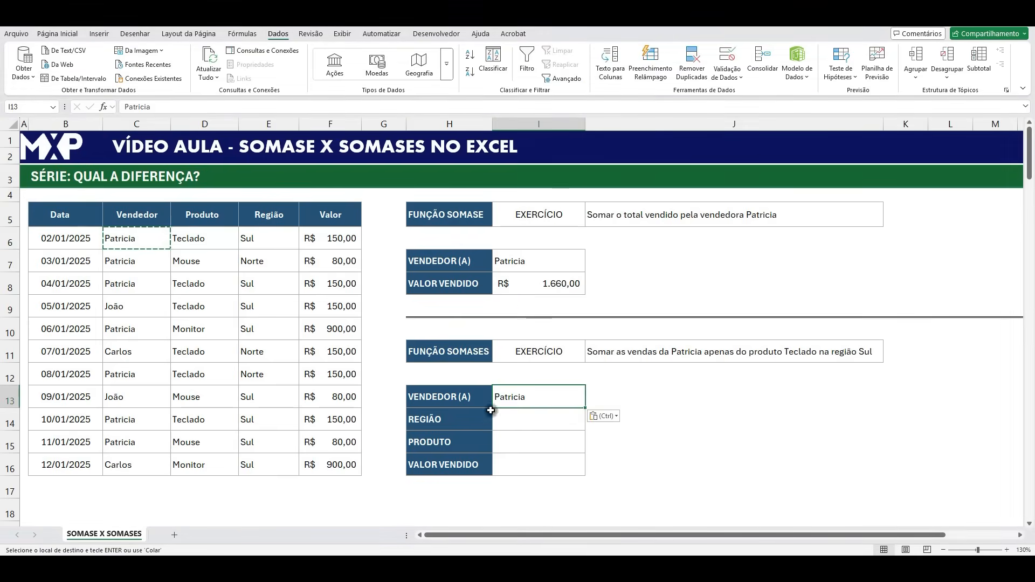
- Copy the region Sul from E8 into the REGIÃO cell I14 as values only
click(272, 283)
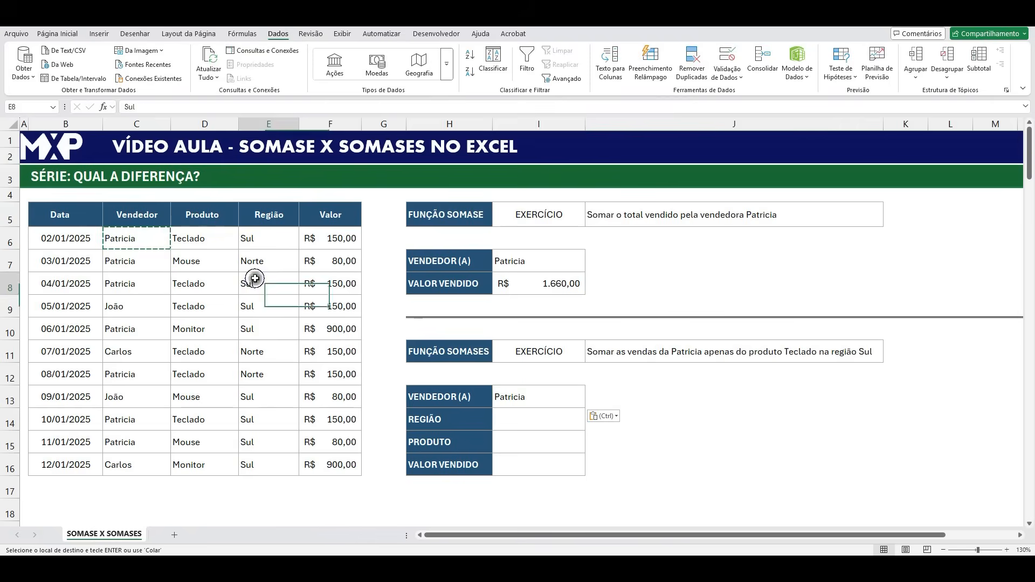
key(ctrl+c)
click(539, 419)
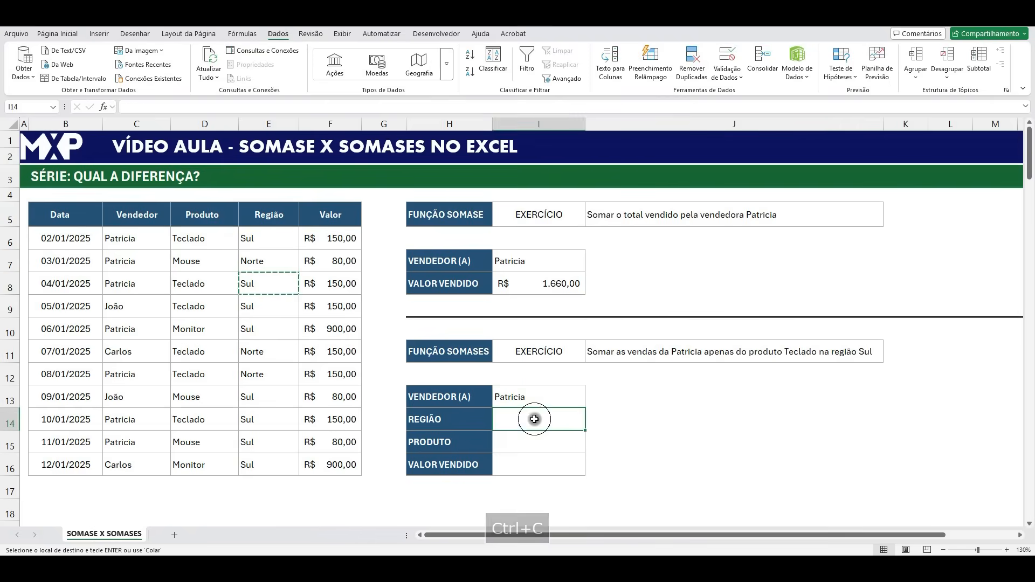
right_click(539, 419)
click(578, 124)
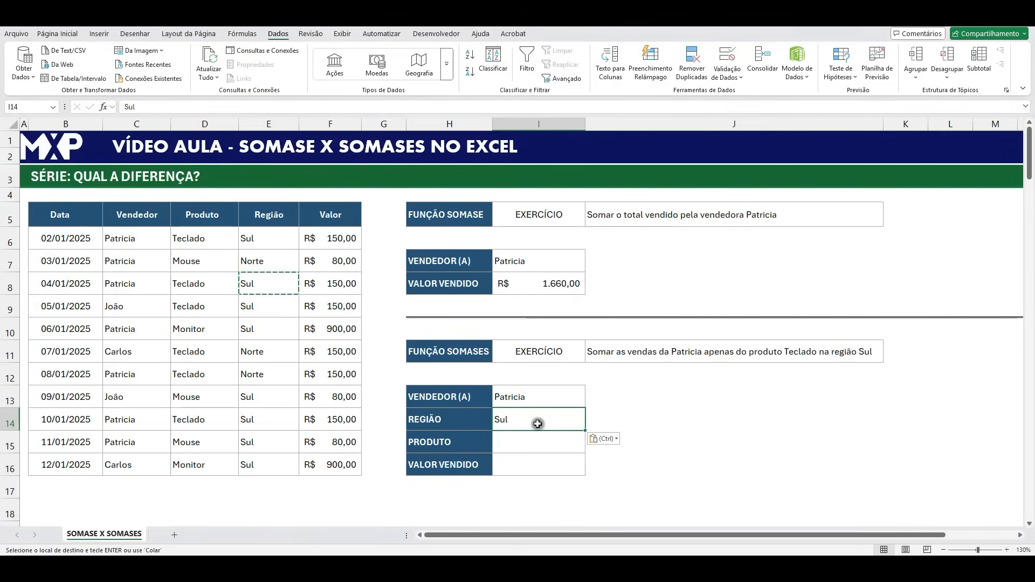
- Copy the product Teclado from D6 into the PRODUTO cell I15 as values only
click(514, 442)
click(203, 239)
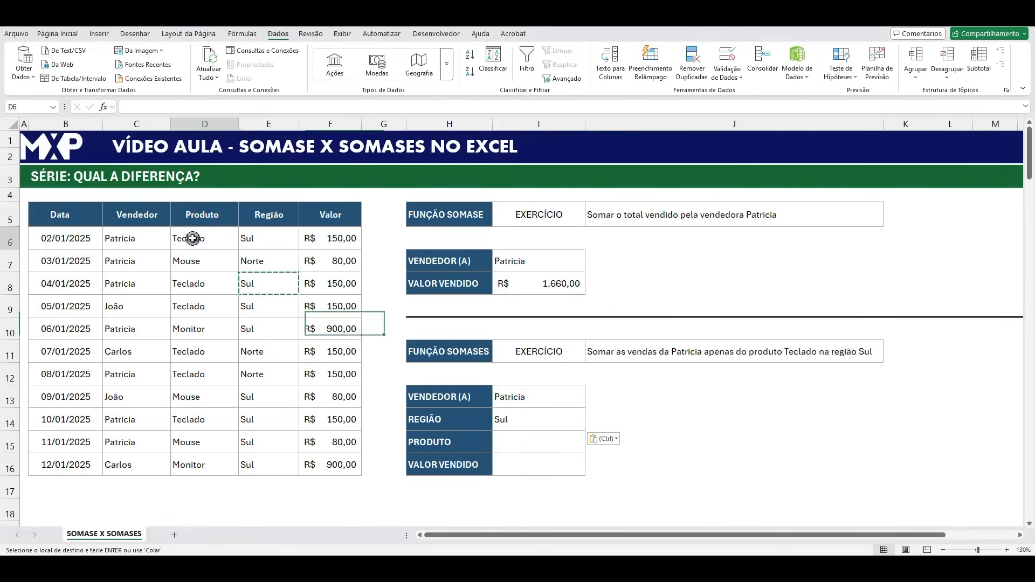
key(ctrl+c)
click(528, 442)
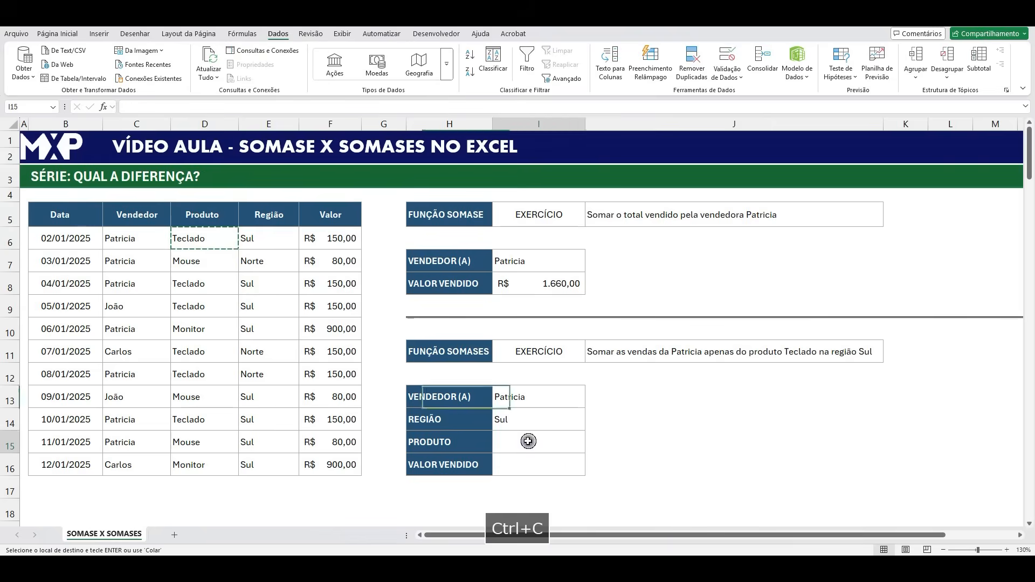
right_click(528, 442)
click(571, 148)
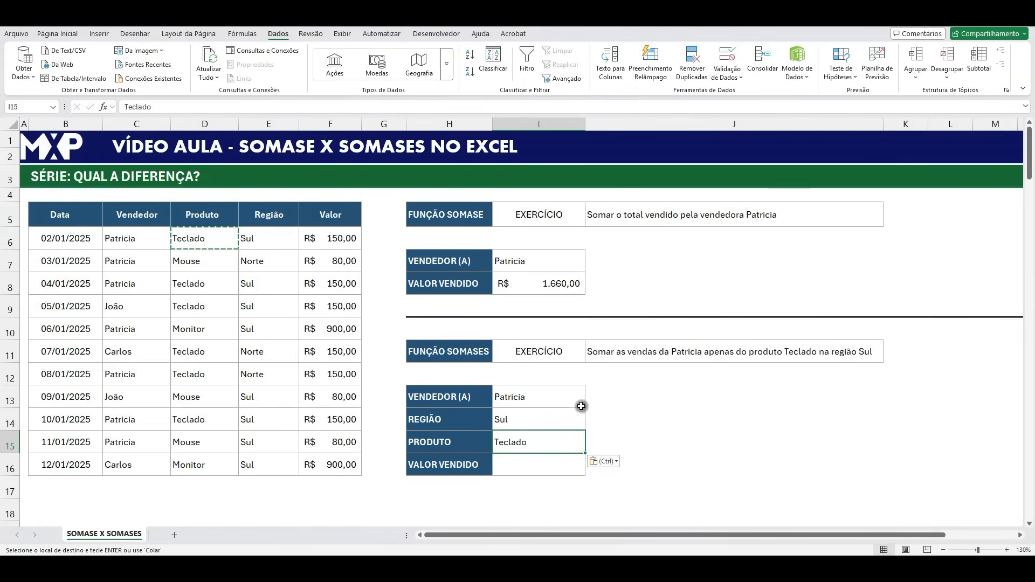
- Add a list data validation to the SOMASES exercise's VENDEDOR (A) cell I13 with C6:C16 as its source
click(536, 399)
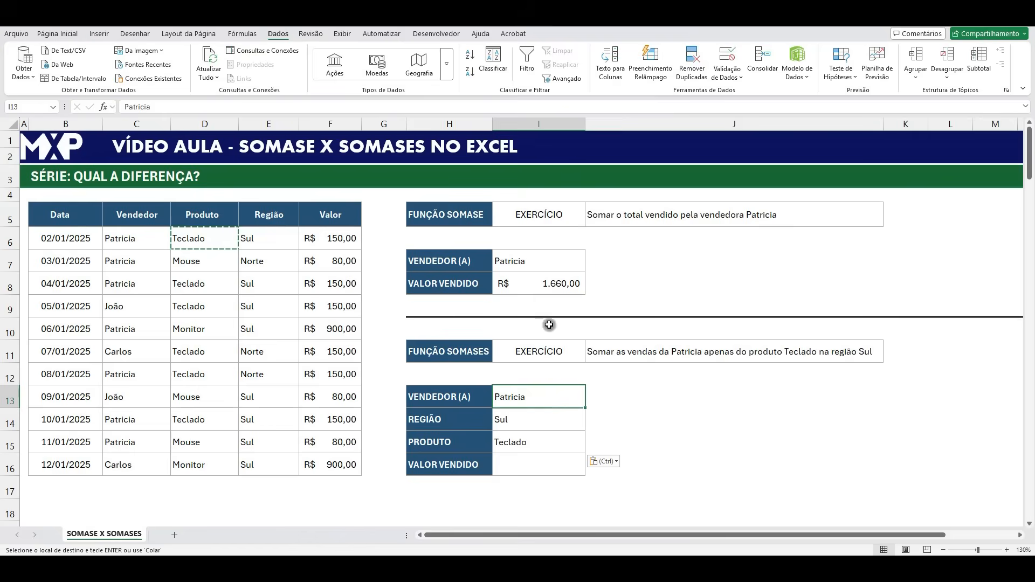
click(727, 75)
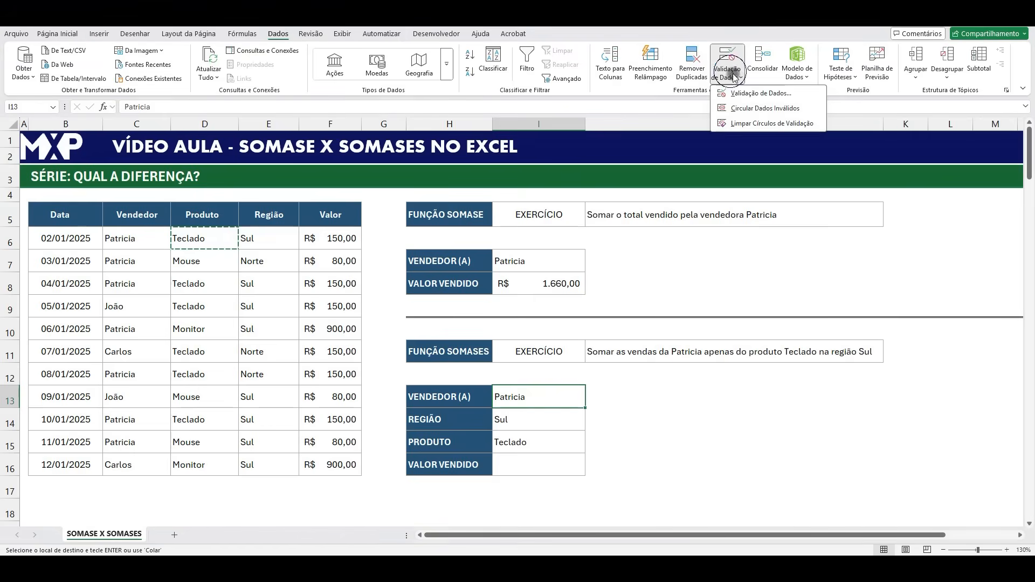
click(751, 97)
click(526, 173)
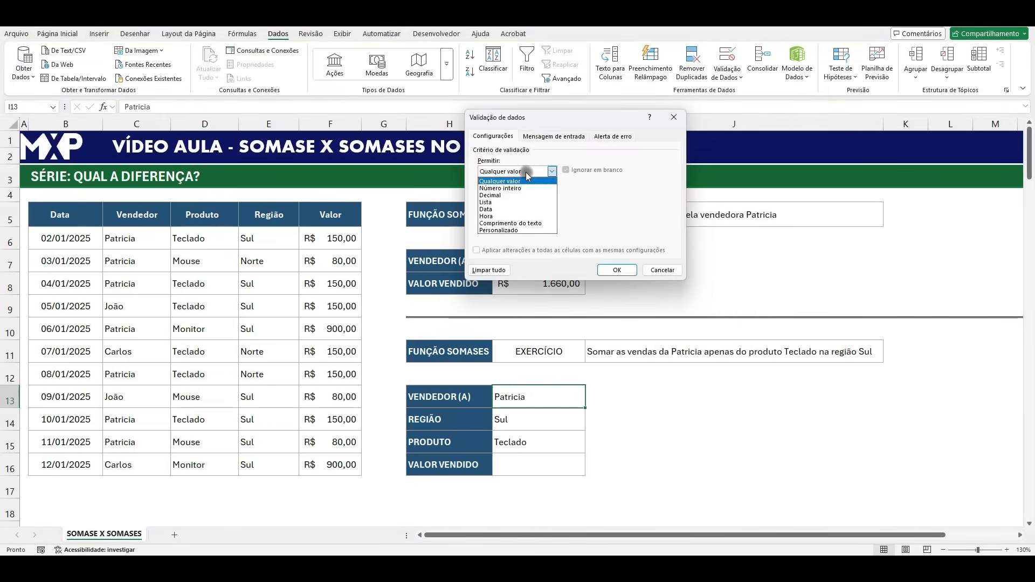
click(512, 201)
click(637, 215)
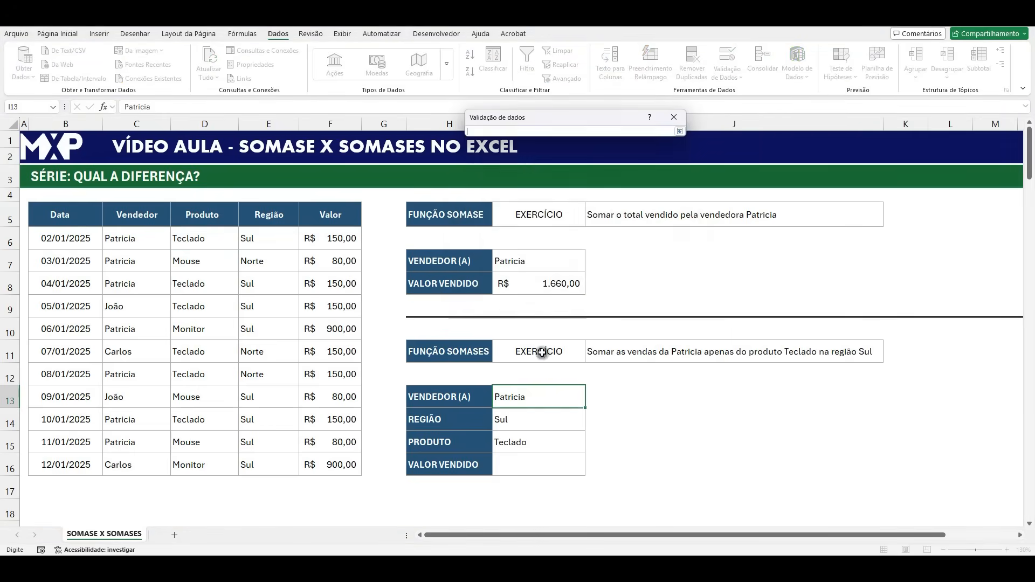
drag(151, 238, 157, 464)
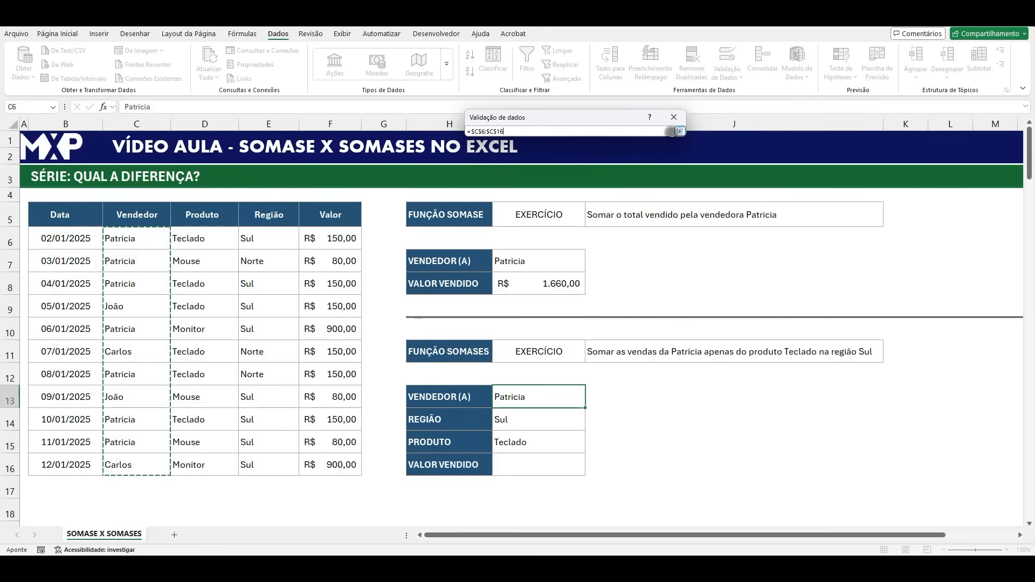
click(680, 131)
click(625, 273)
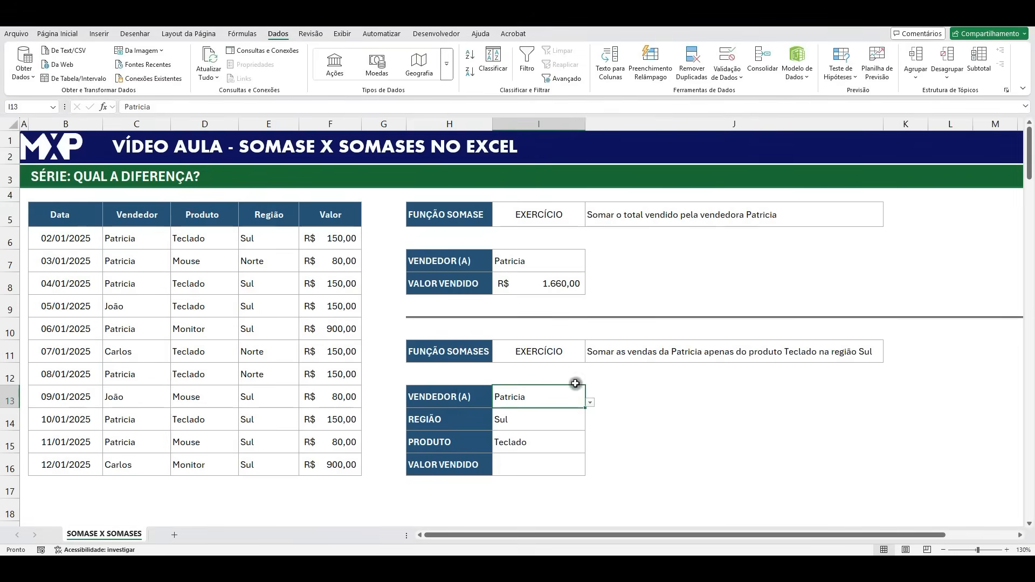
- Add a list data validation to the REGIÃO cell I14 with the Região range E6:E16 as its source
click(552, 418)
click(724, 75)
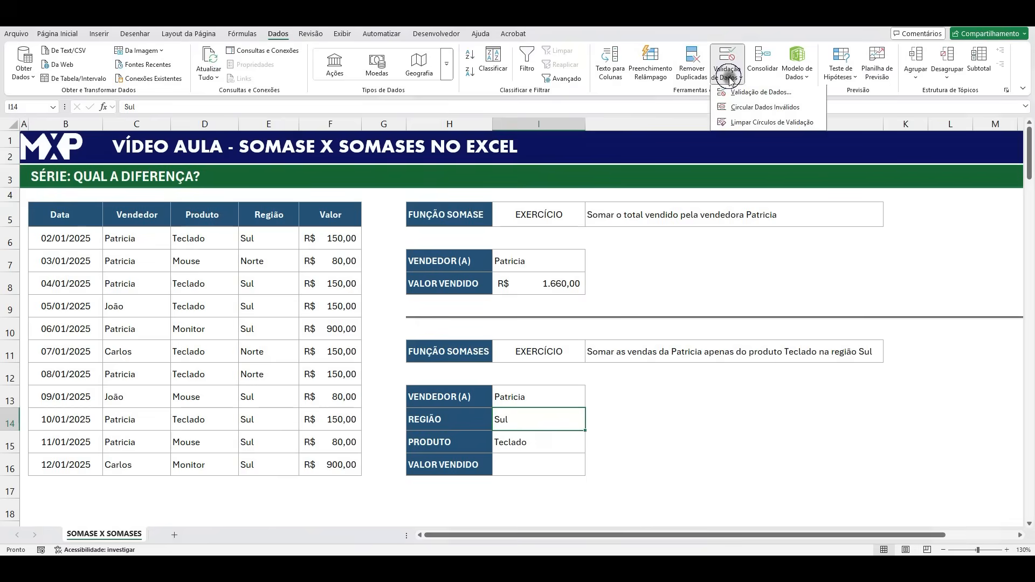
click(755, 92)
click(515, 172)
click(506, 201)
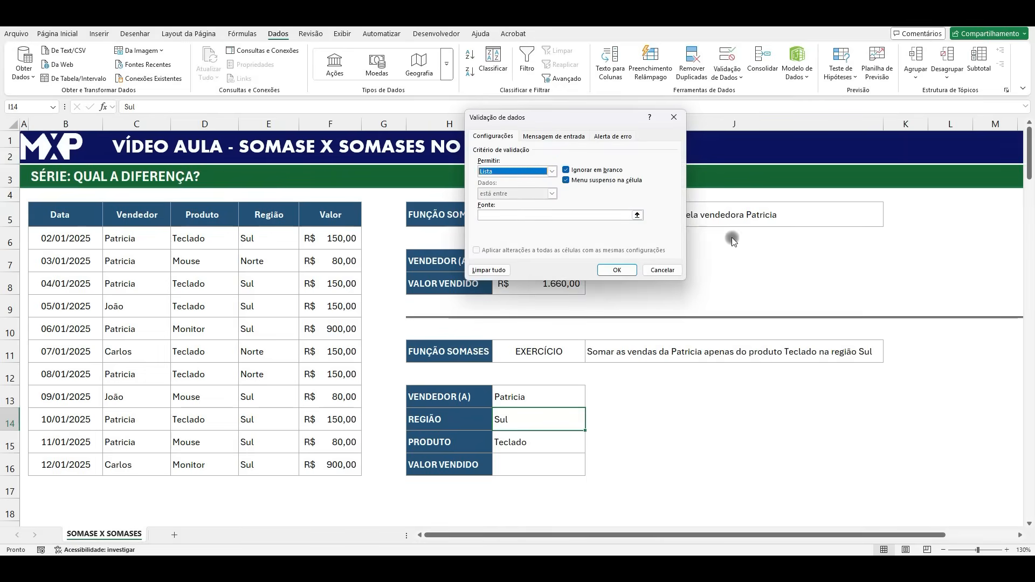
click(637, 215)
drag(264, 236, 270, 466)
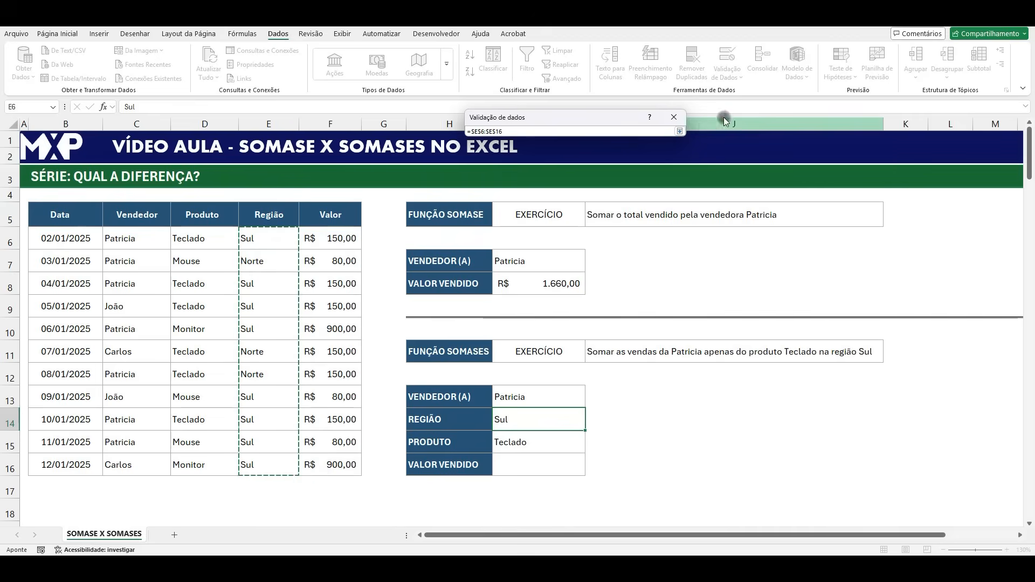
click(680, 131)
click(614, 268)
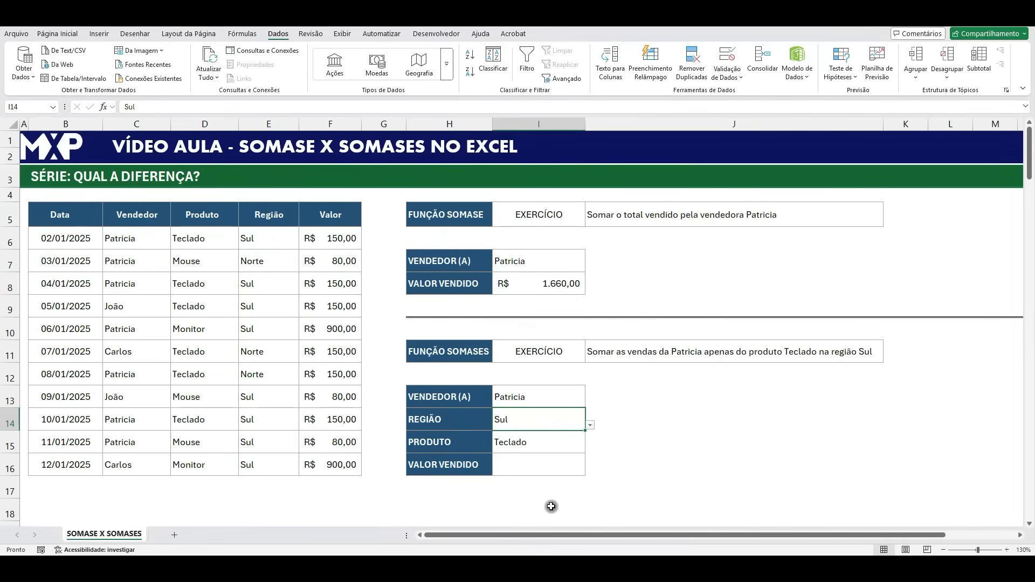
- Add a list data validation to the SOMASES exercise's PRODUTO cell I15 with the Produto range D6:D16 as its source
click(535, 442)
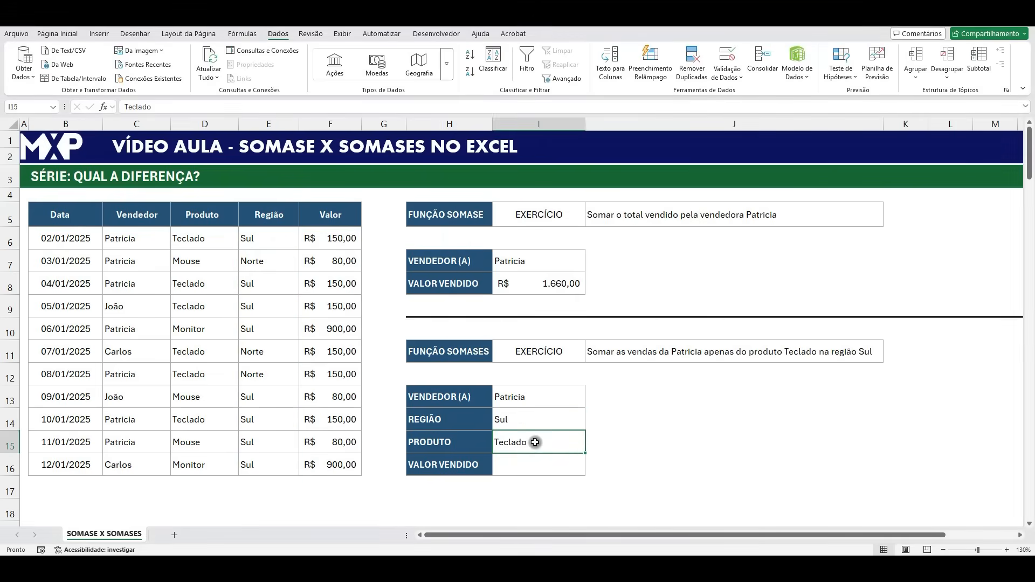
click(727, 73)
click(750, 97)
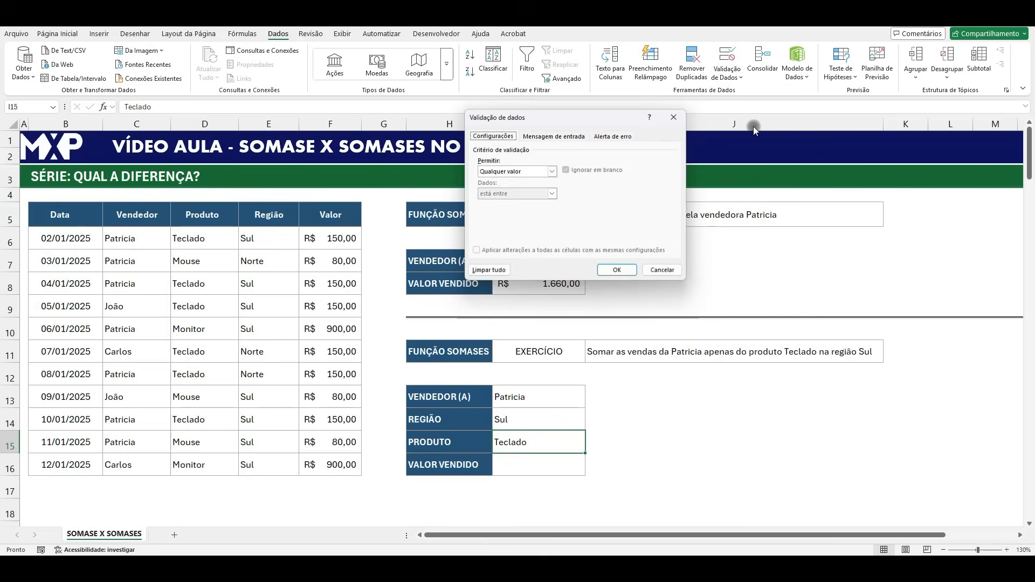
click(536, 171)
click(494, 202)
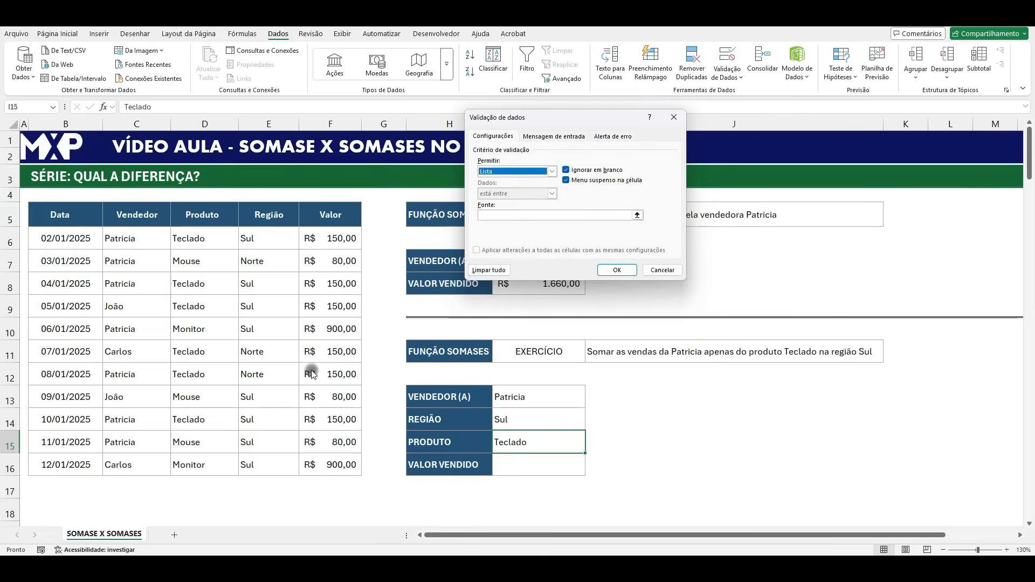
click(636, 216)
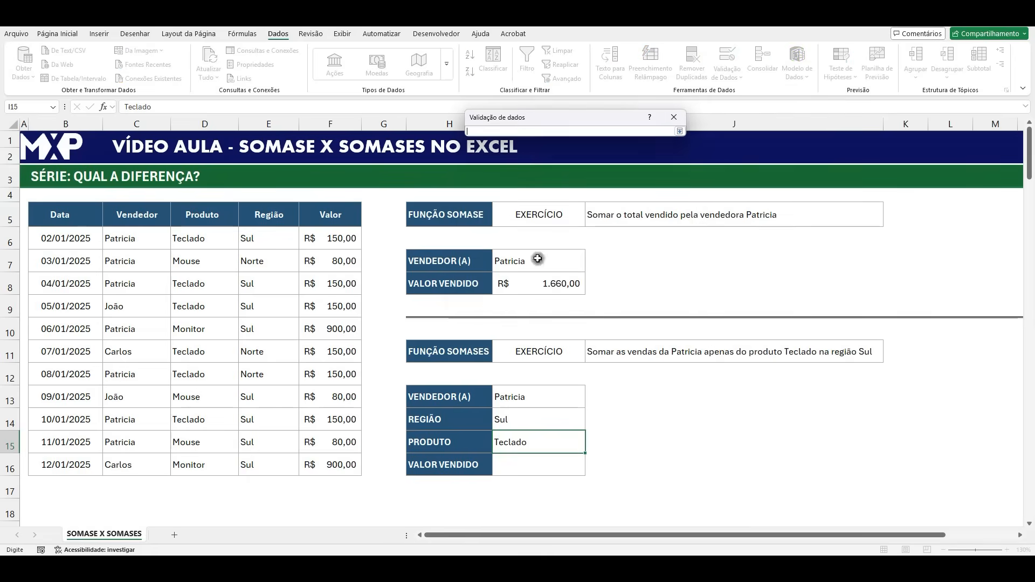
drag(198, 240, 213, 460)
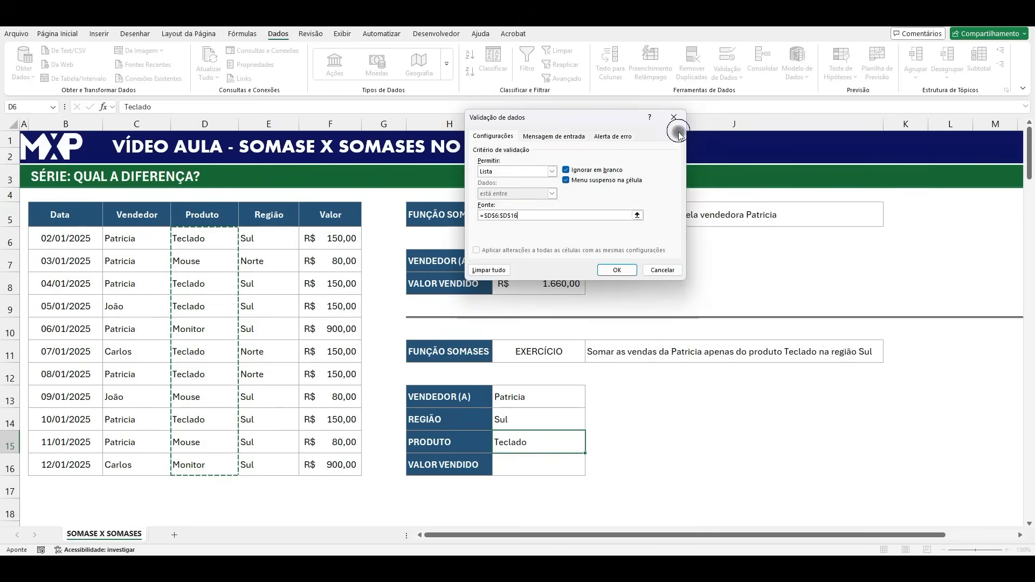
click(617, 269)
- Check the choices offered by the drop-down lists of the PRODUTO cell I15 and the REGIÃO cell I14
click(650, 468)
click(558, 446)
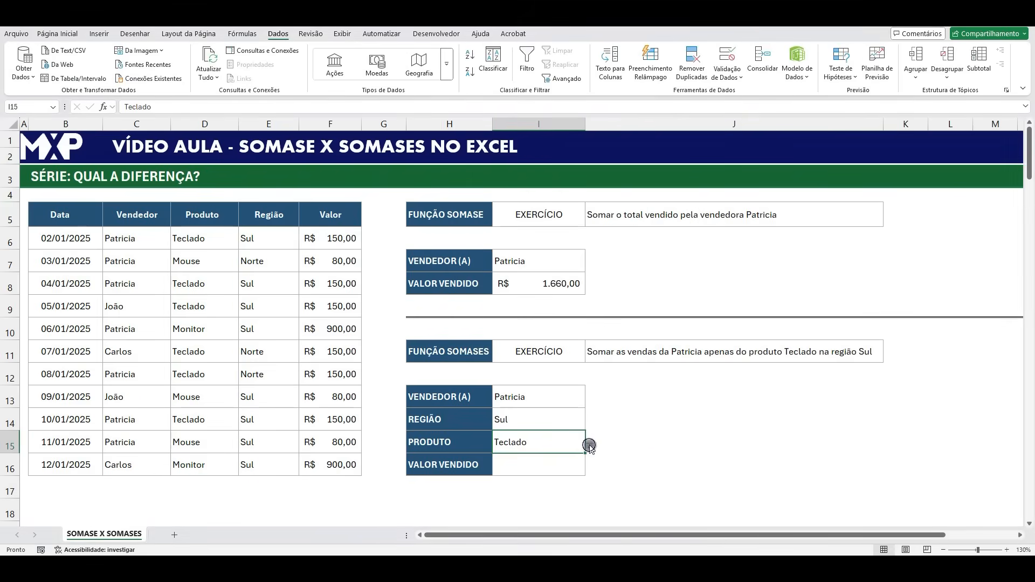
click(590, 448)
click(538, 419)
click(589, 426)
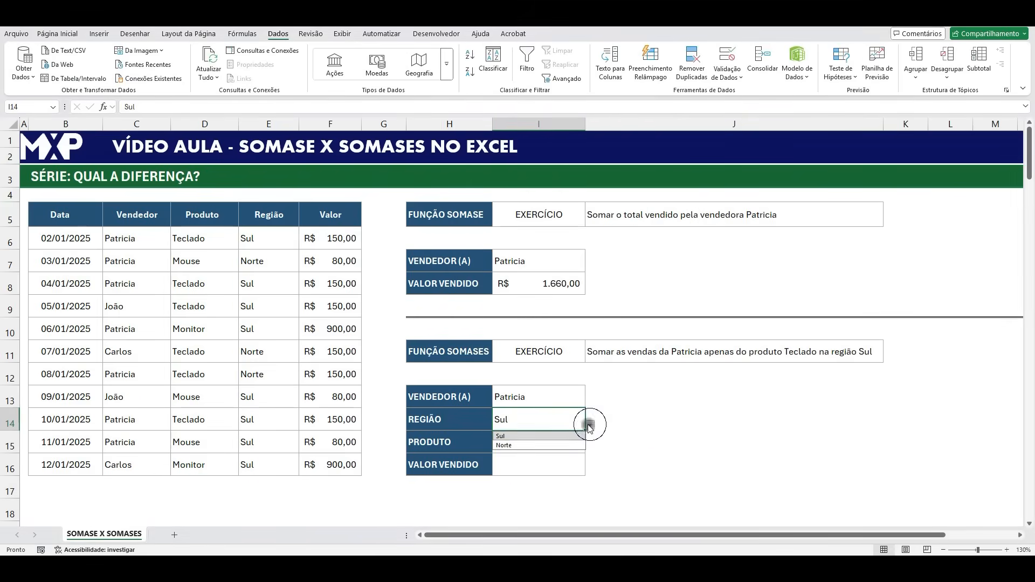
click(681, 430)
click(517, 459)
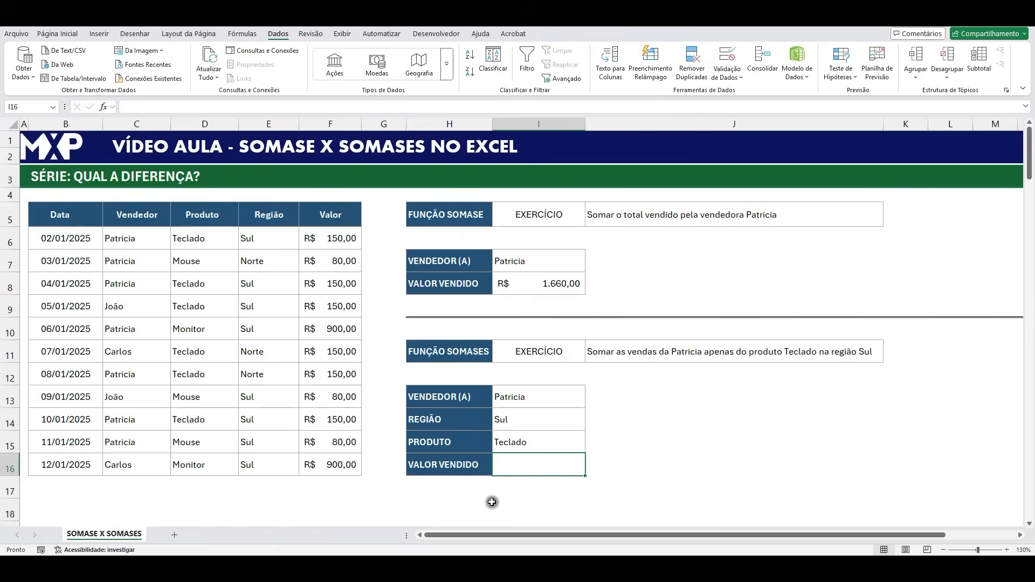
text(=SOMAS)
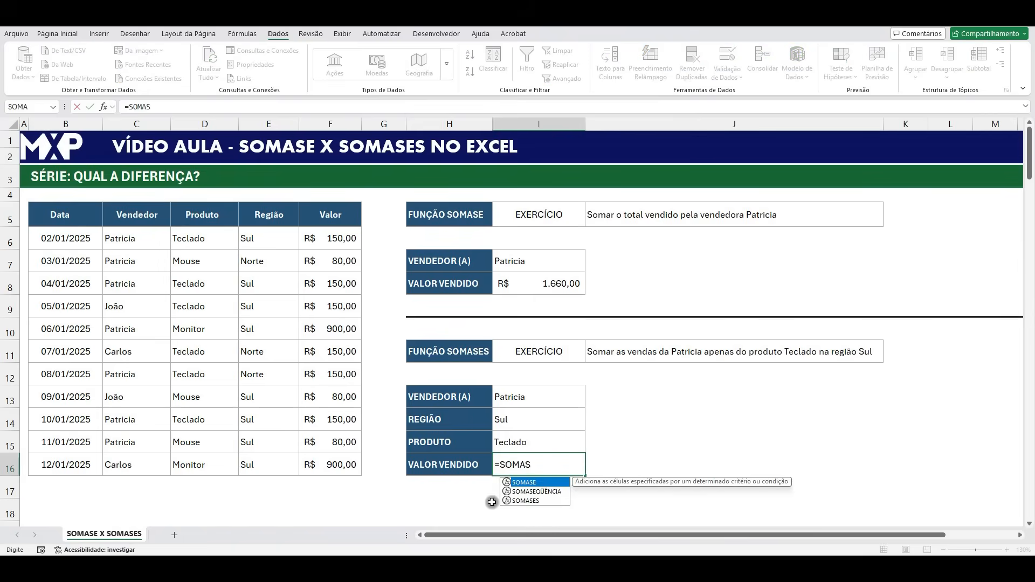
double_click(536, 501)
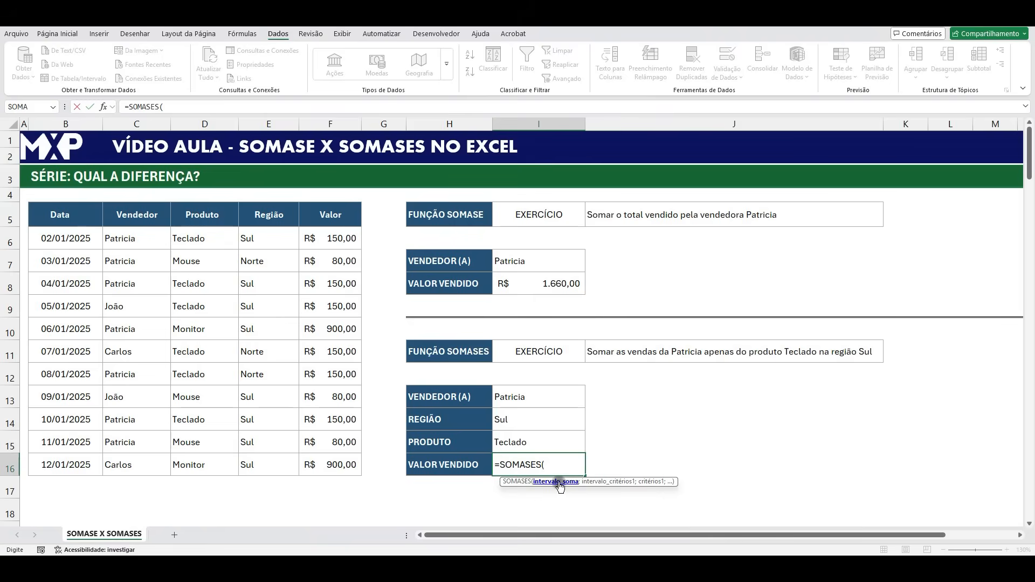
key(Escape)
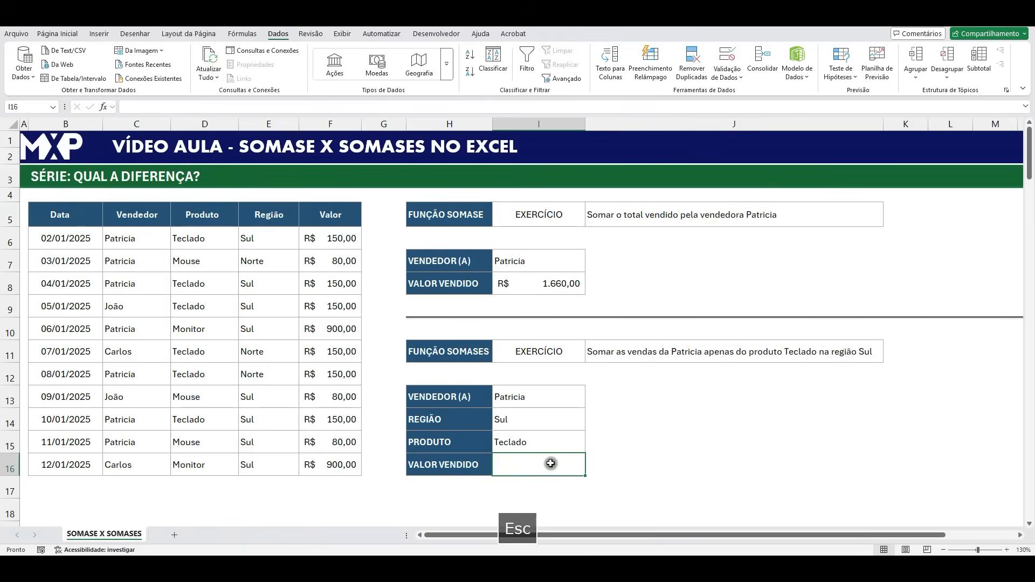
- Begin a SOMASES formula in the VALOR VENDIDO cell I16 with the Valor range F6:F16 as the sum range
text(=SOMAS)
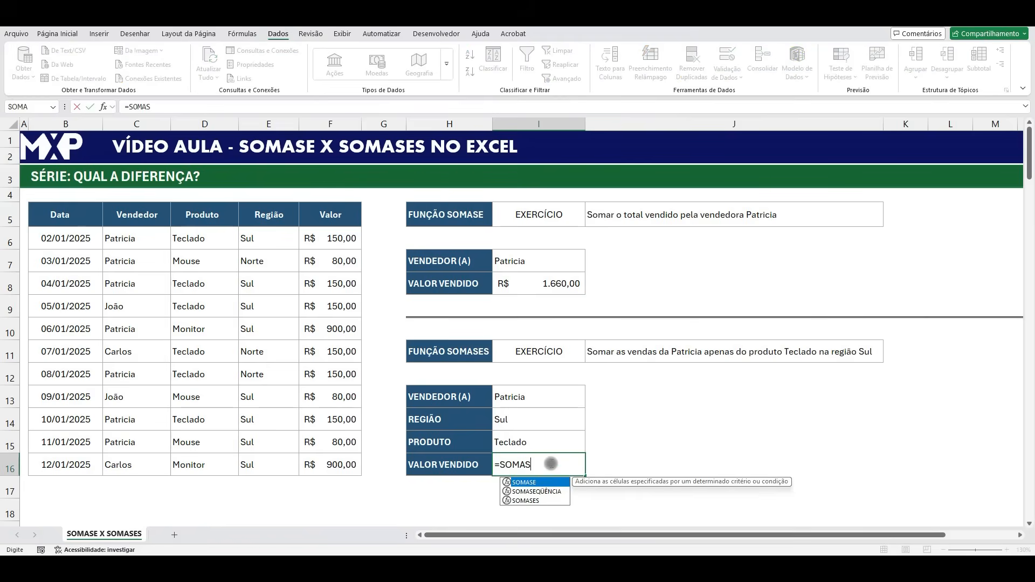
double_click(534, 483)
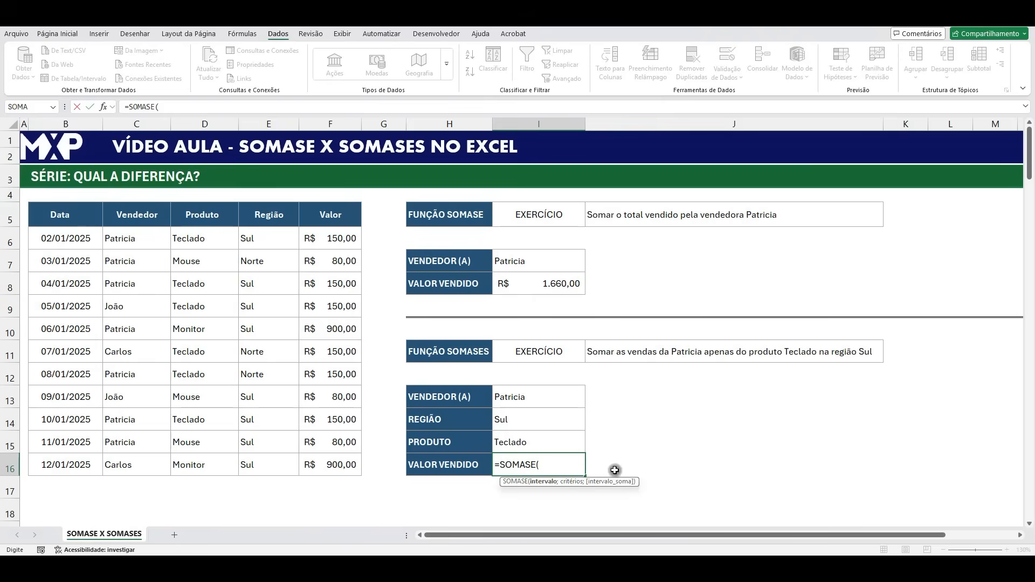
key(BackSpace)
text(S)
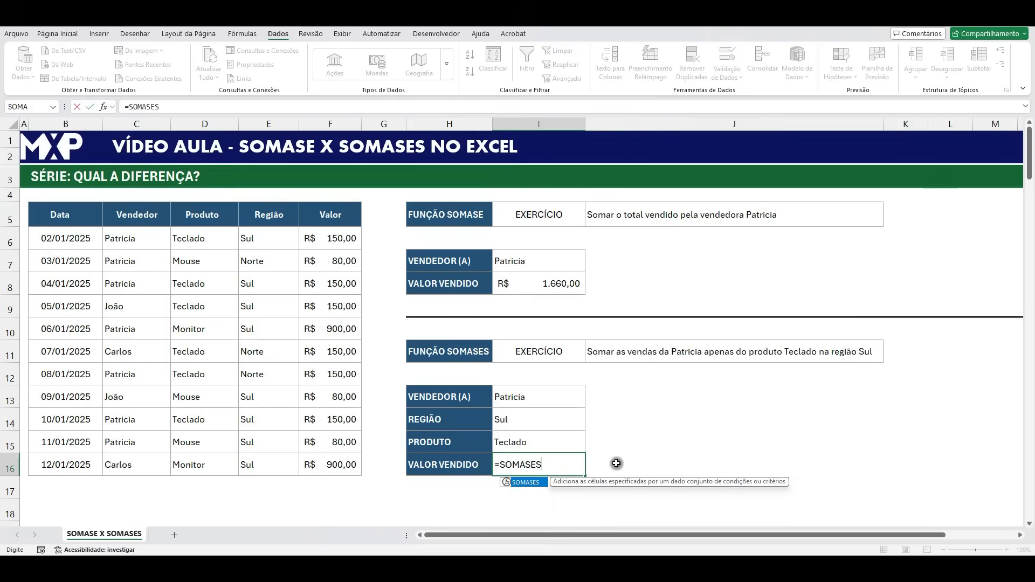
double_click(525, 482)
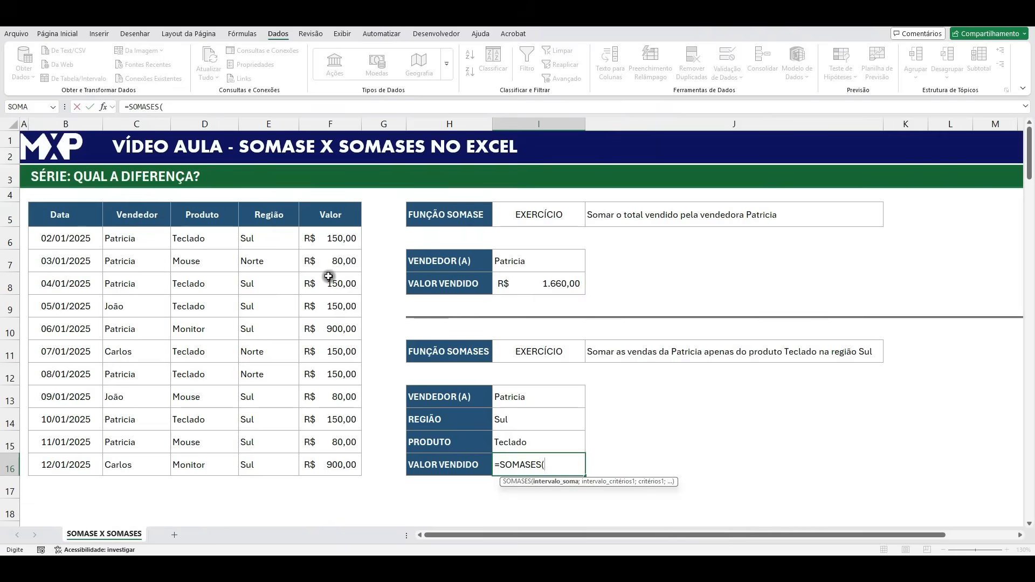
click(333, 244)
drag(333, 244, 322, 478)
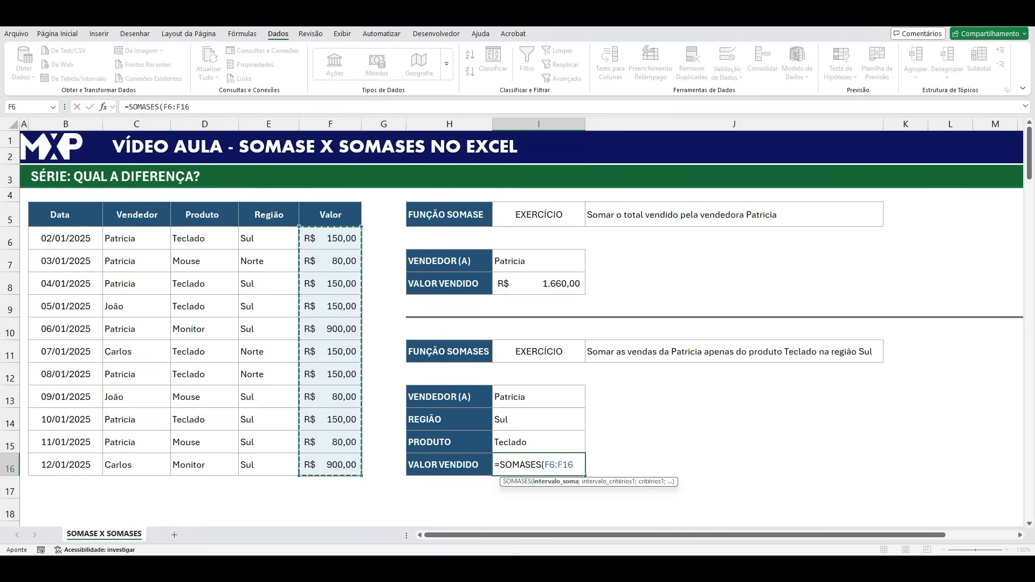
text(;)
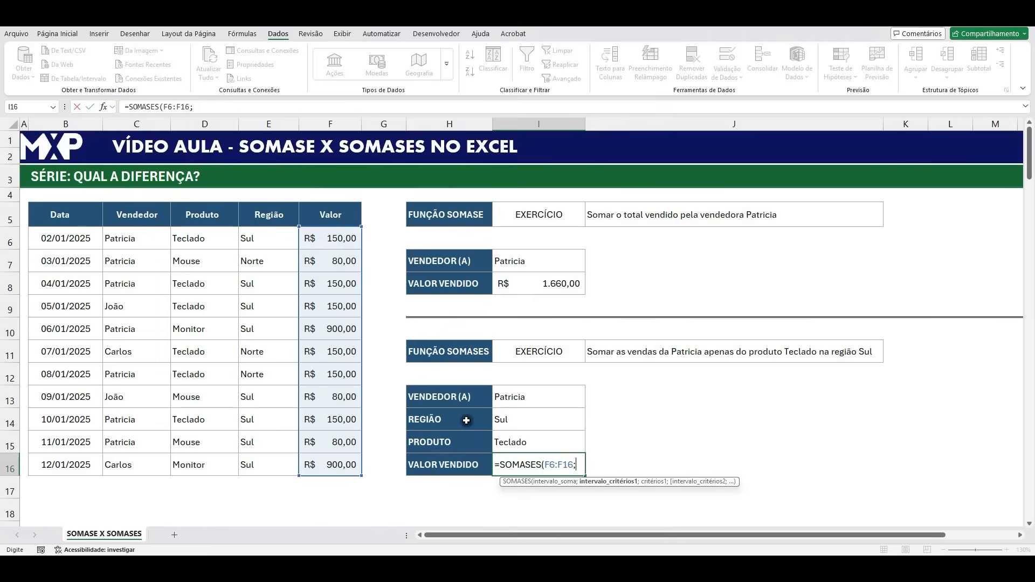
- Complete the formula in I16 with criteria range C6:C16 and criterion I13, giving =SOMASES(F6:F16;C6:C16;I13)
drag(123, 231, 120, 461)
text(;)
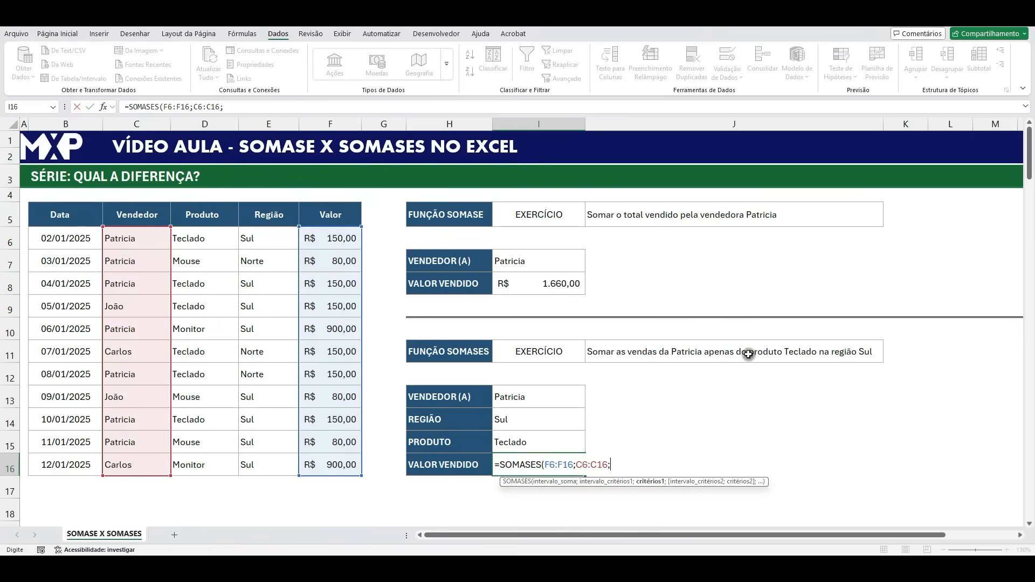
click(518, 397)
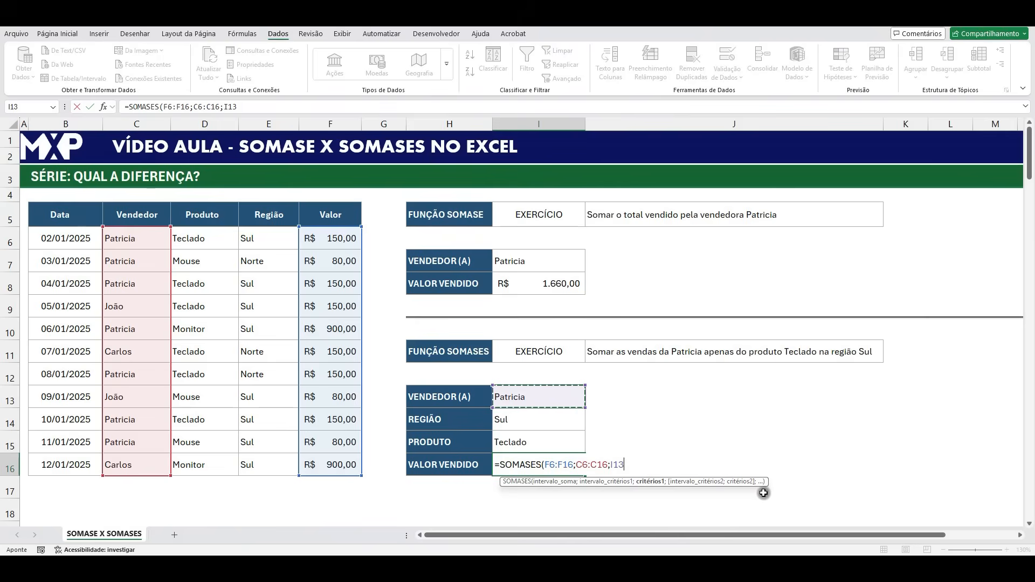
text())
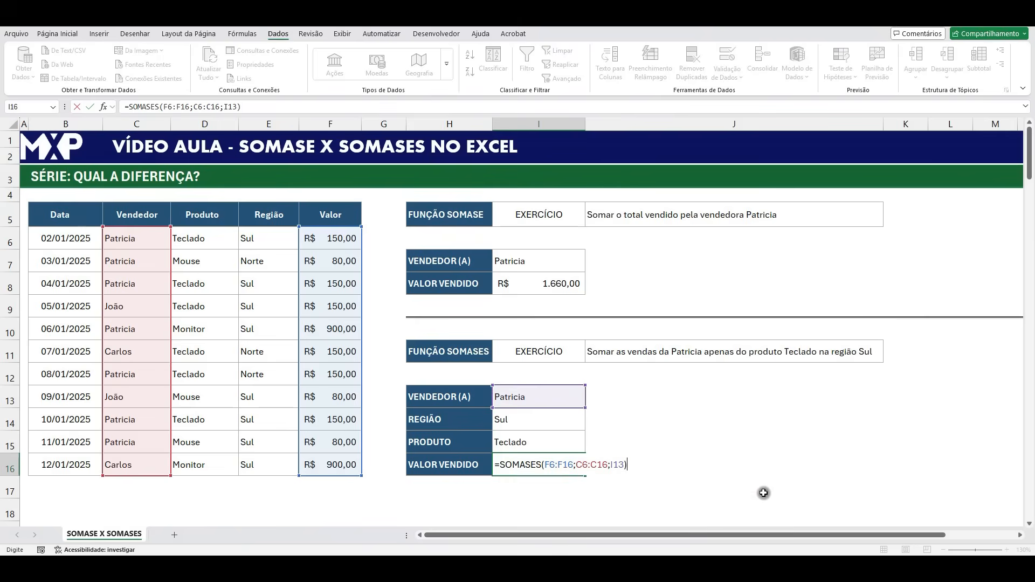
key(Return)
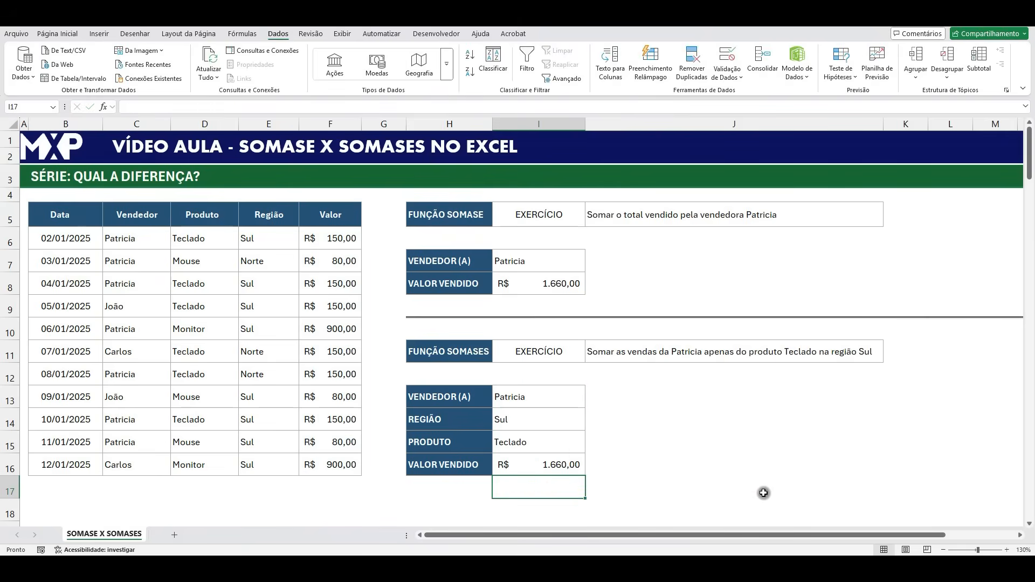
- Compare the SOMASE formula in I8 with the SOMASES formula in I16, and examine their criteria cells I7 and I13:I15
click(536, 458)
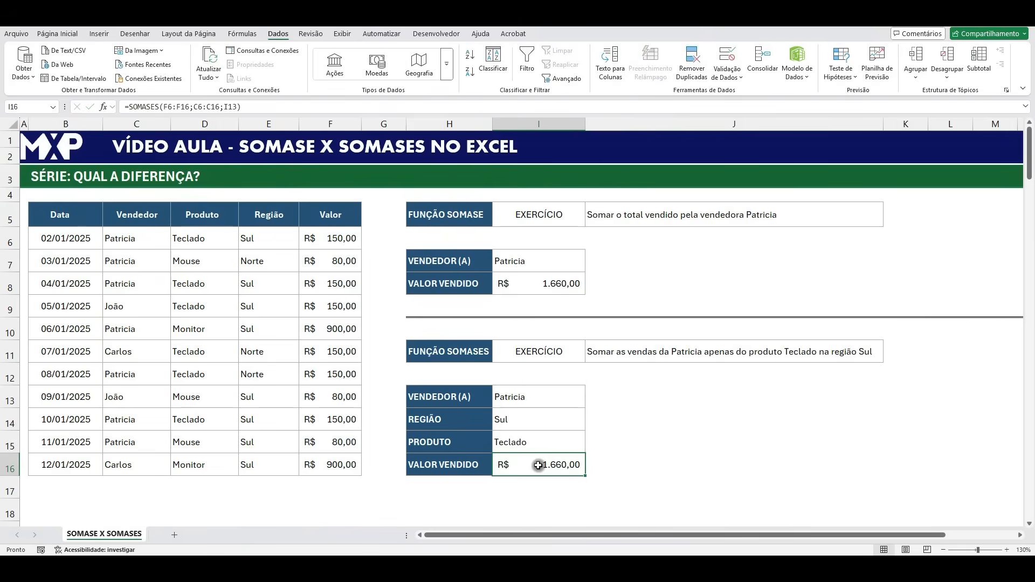
click(558, 285)
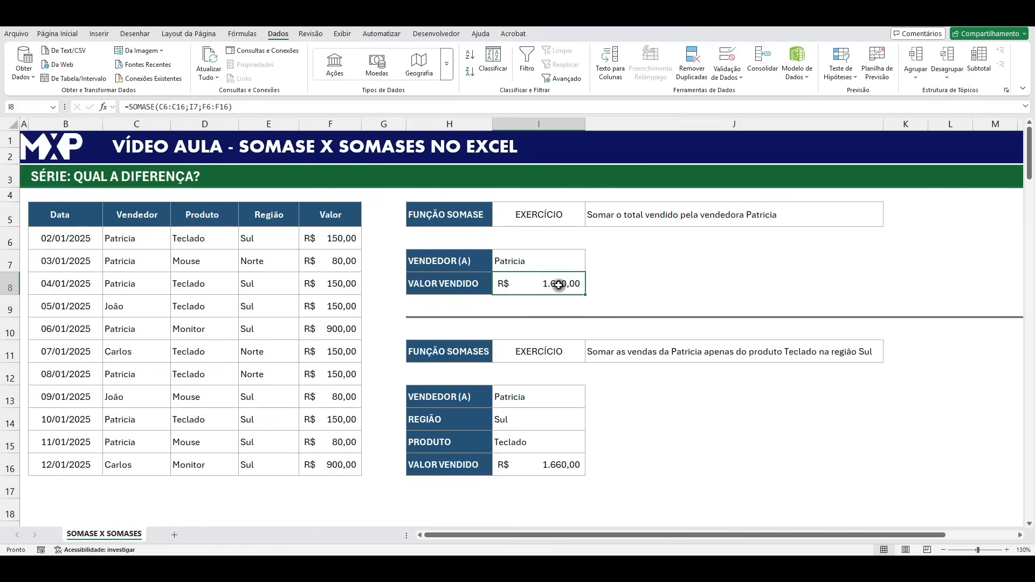
click(546, 467)
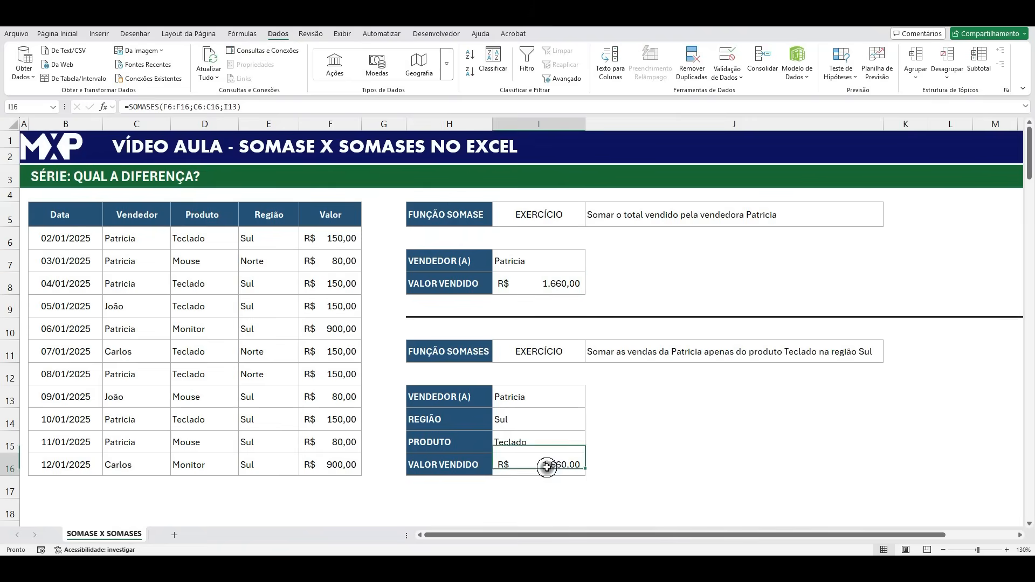
click(559, 284)
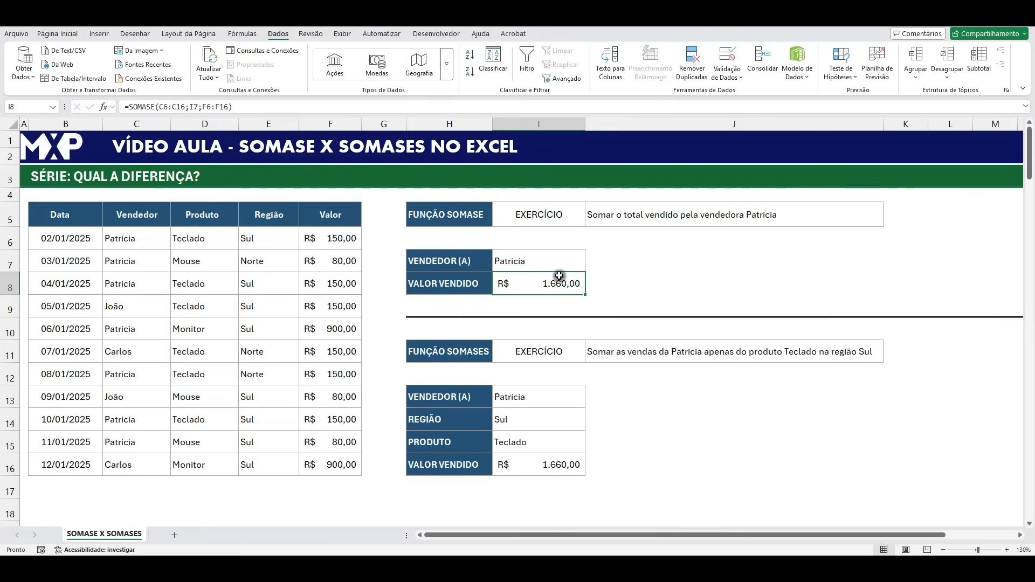
drag(526, 400, 530, 441)
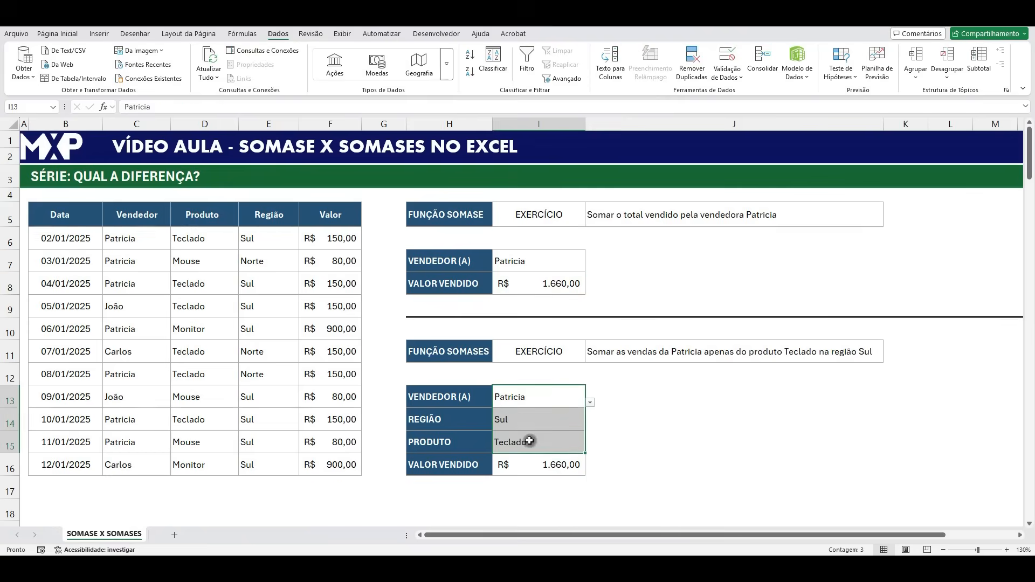
click(520, 397)
click(519, 418)
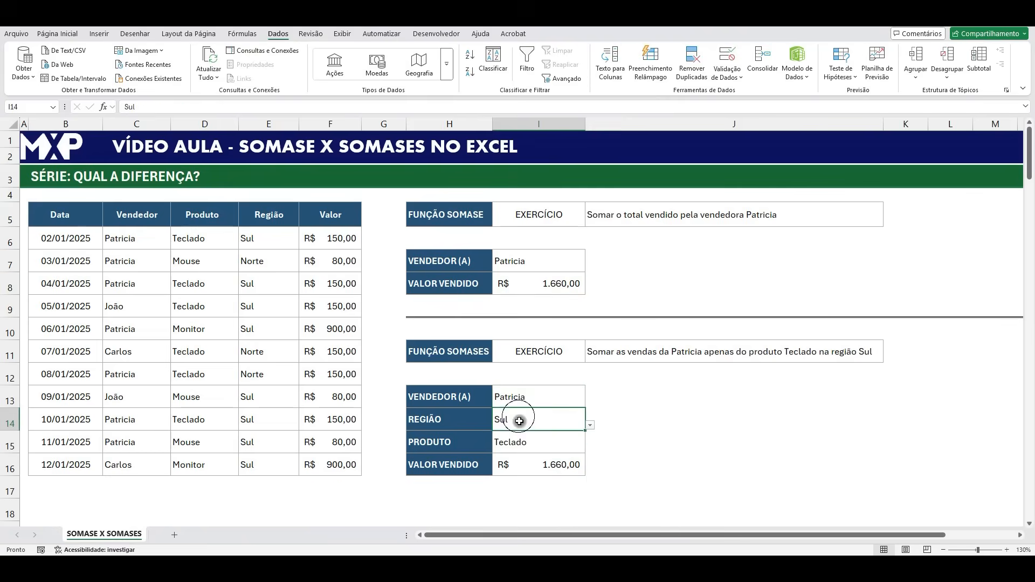
click(522, 444)
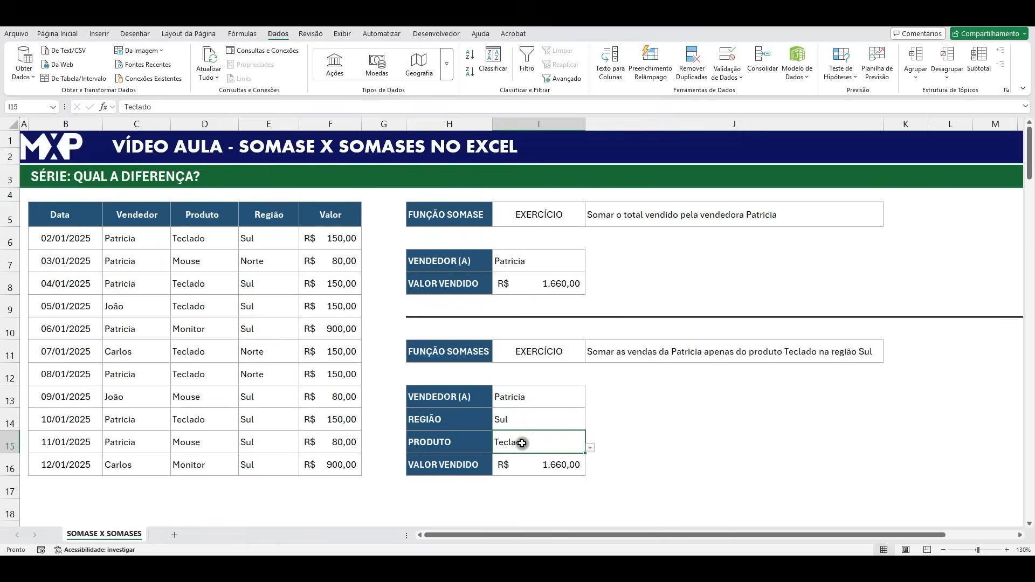
click(548, 467)
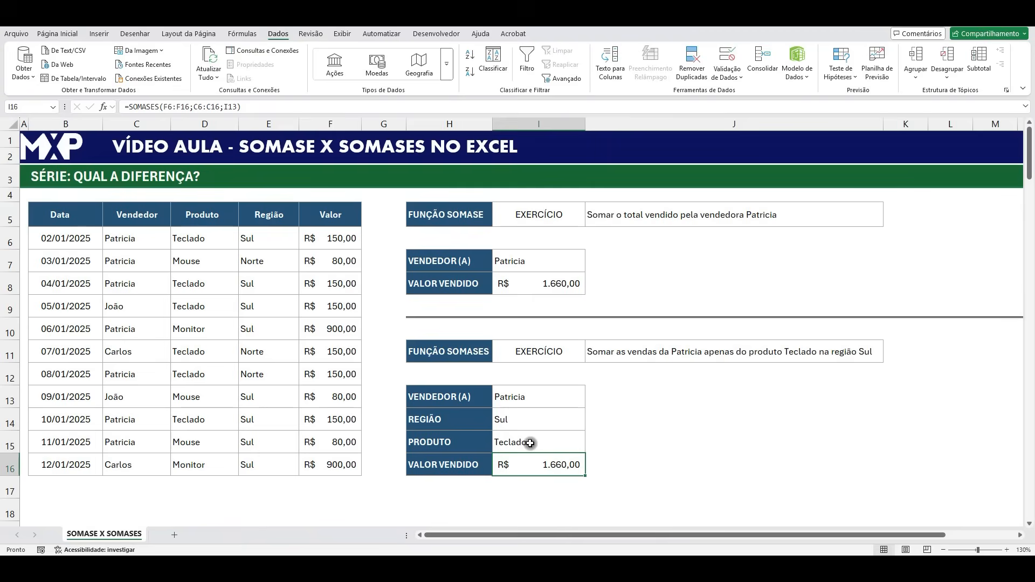
click(472, 220)
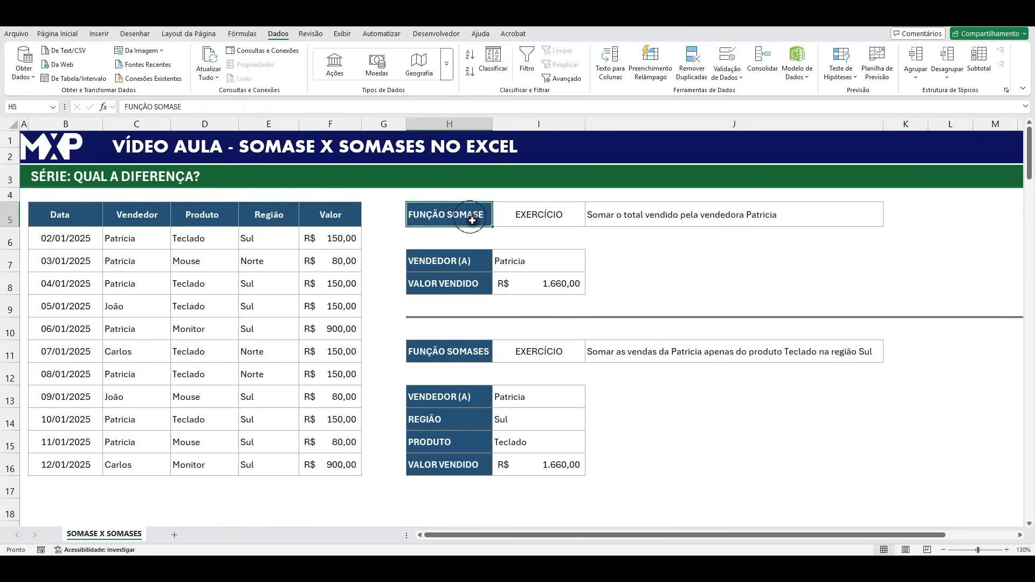
click(515, 282)
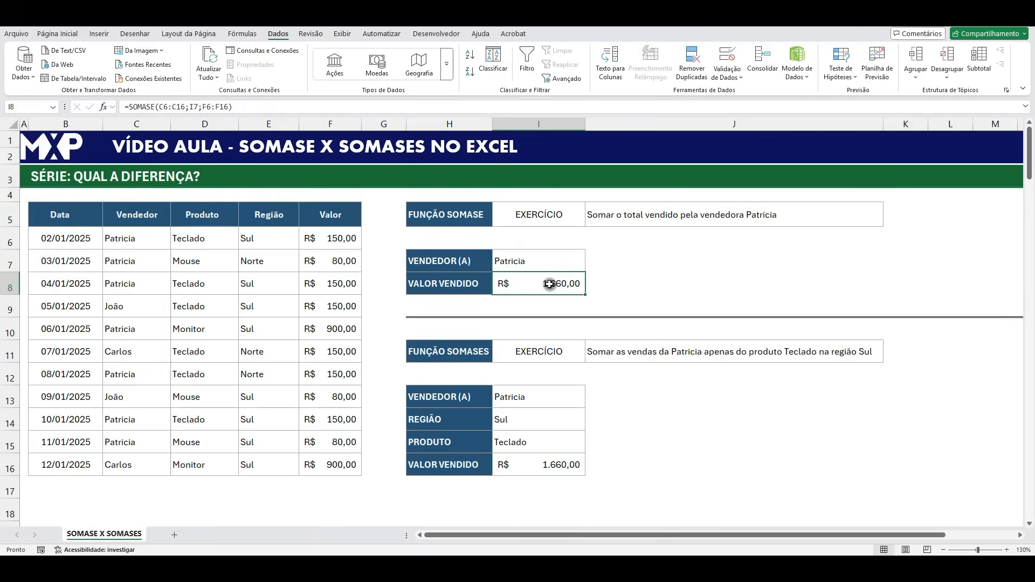
click(518, 264)
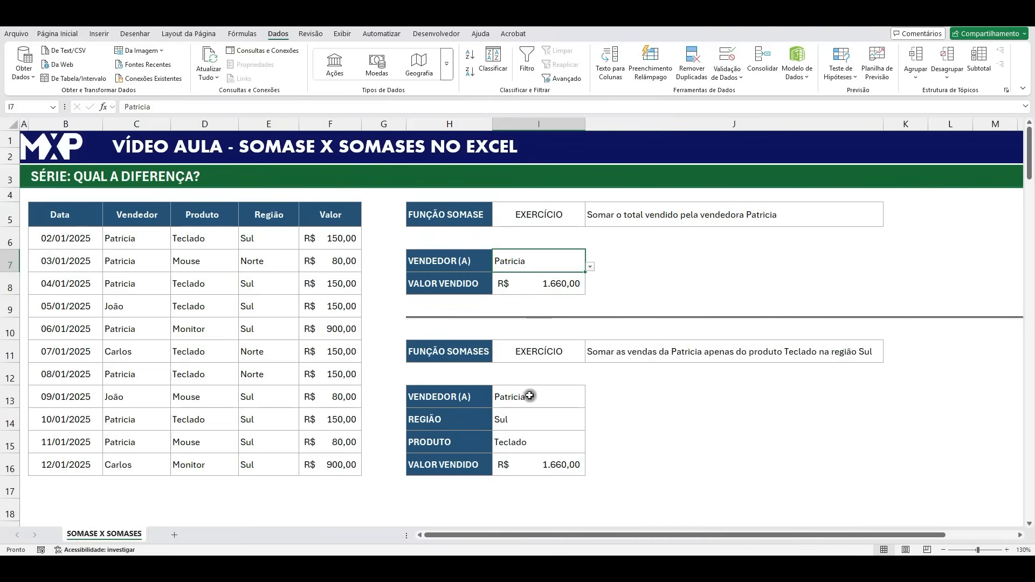
click(530, 397)
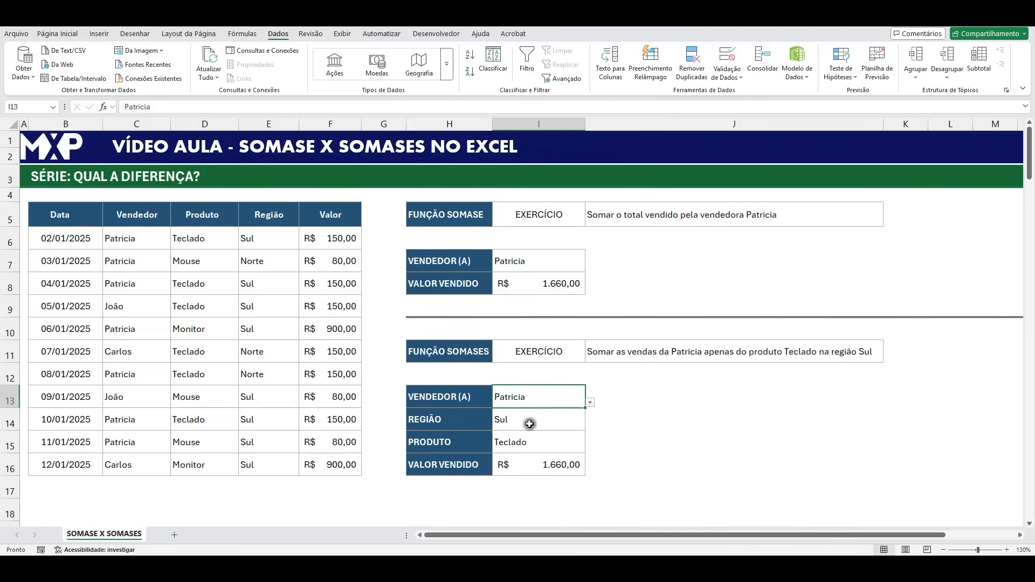
click(530, 424)
click(526, 441)
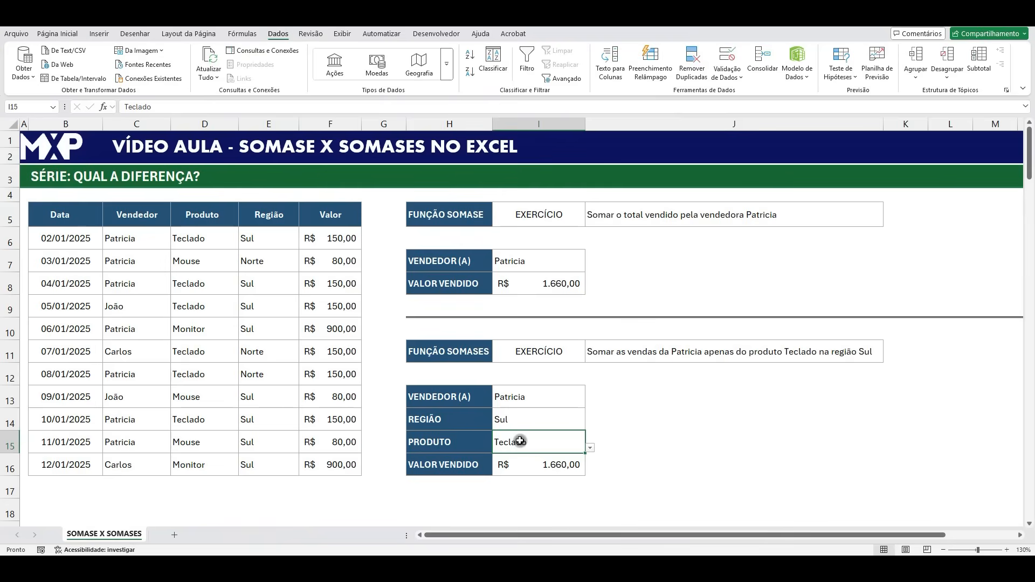
click(541, 471)
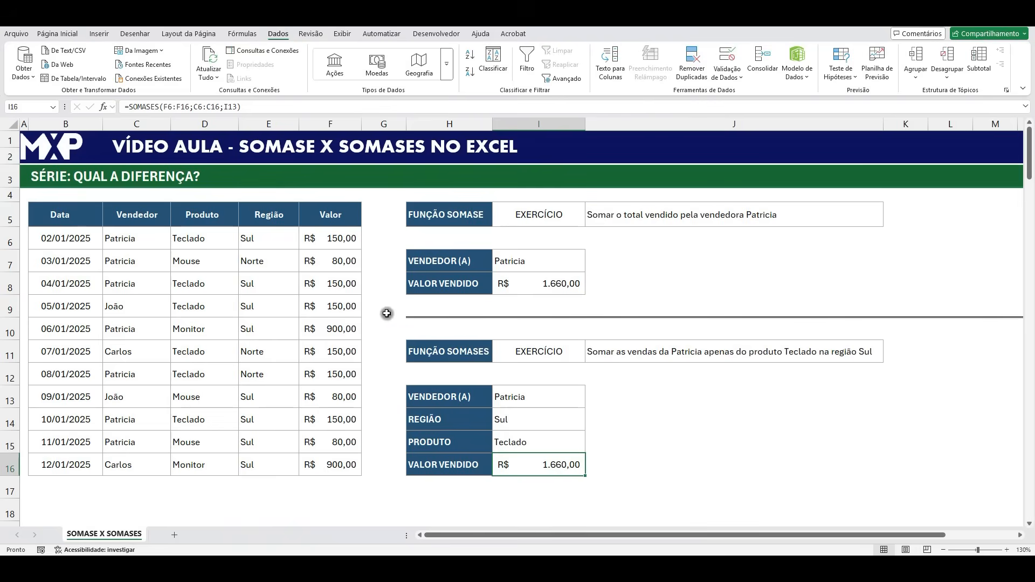
- Extend the SOMASES formula in I16 with the Região criteria range E6:E16 and criterion I14
double_click(547, 465)
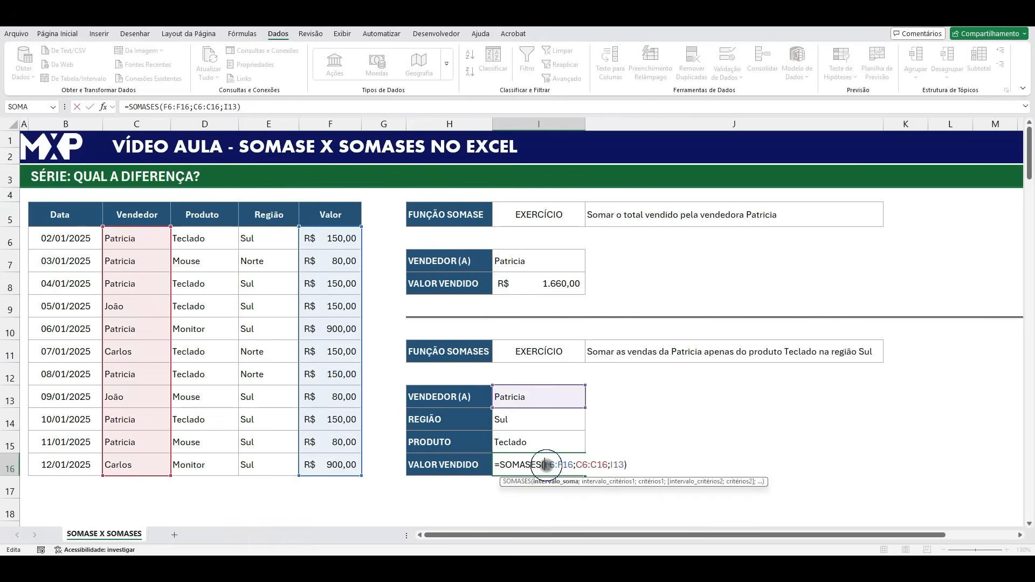
click(622, 465)
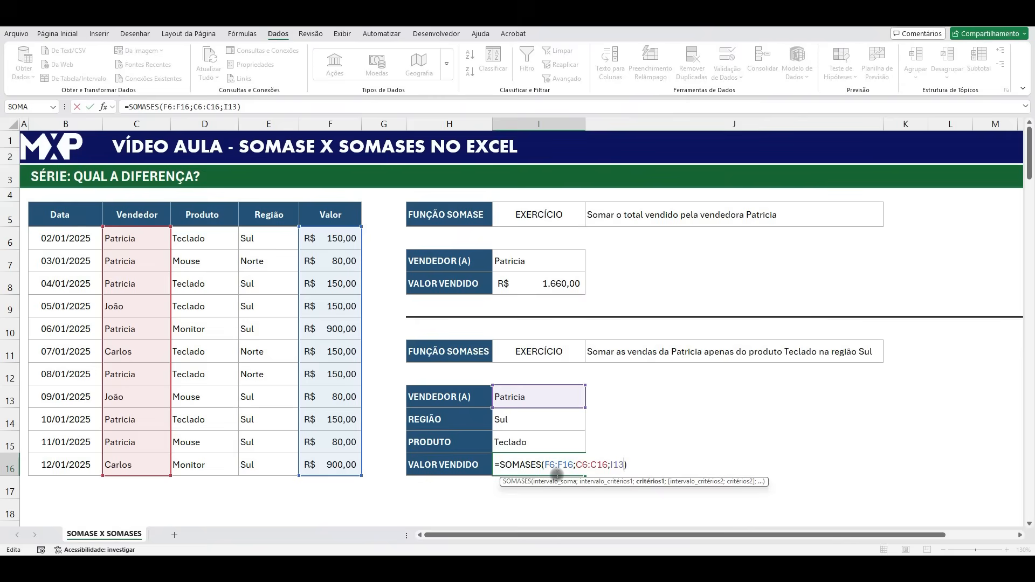
text(;)
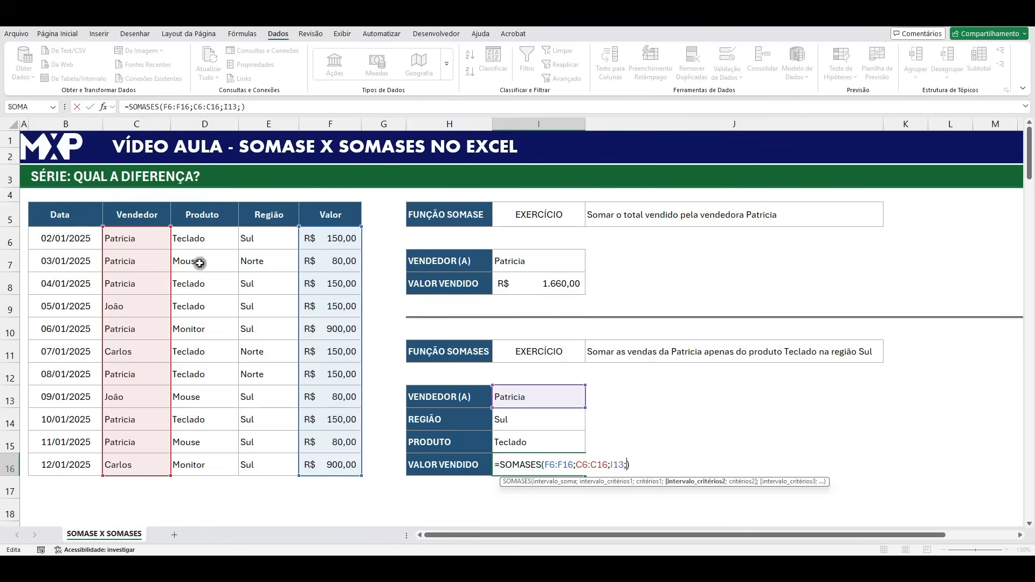
drag(256, 235, 266, 467)
text(;)
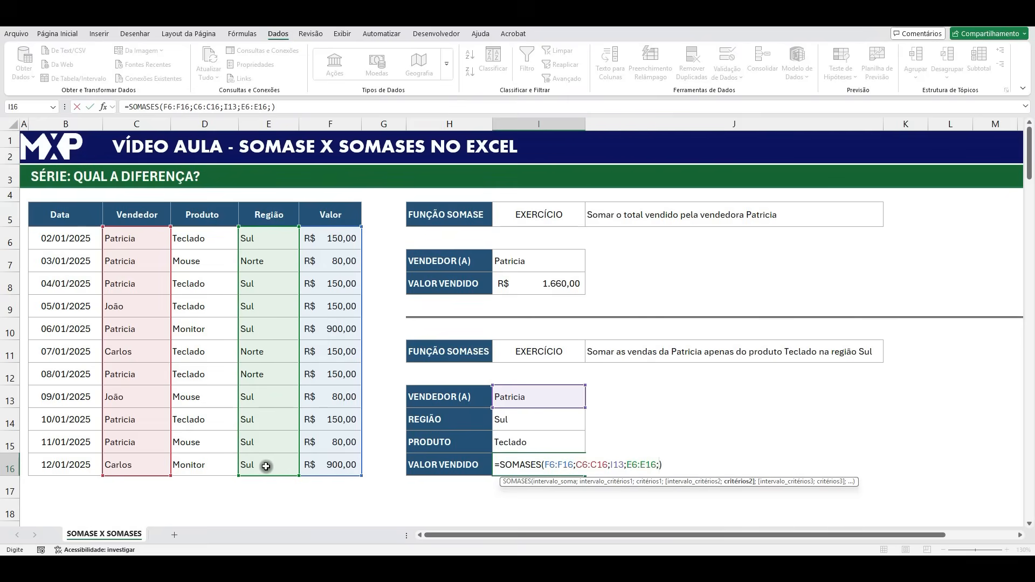
click(534, 420)
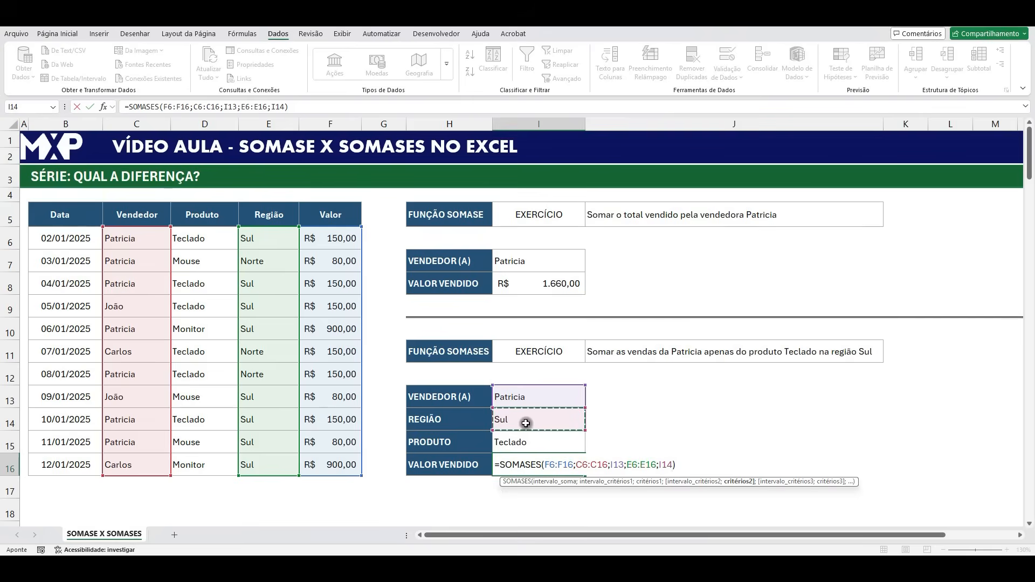
key(Return)
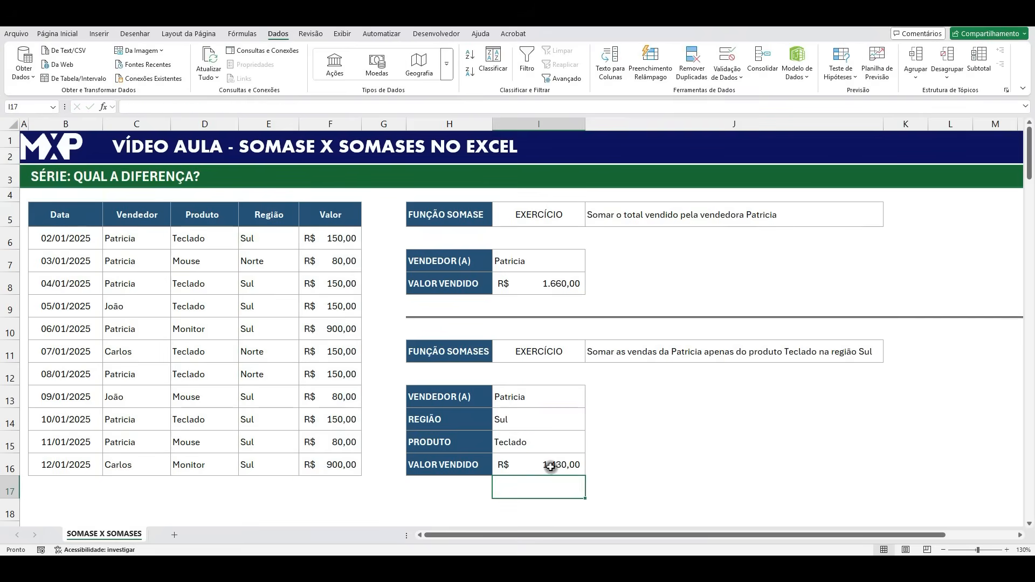
- Compare the SOMASE result in I8 with the SOMASES result in I16, and review the criteria cells I13:I15
click(564, 281)
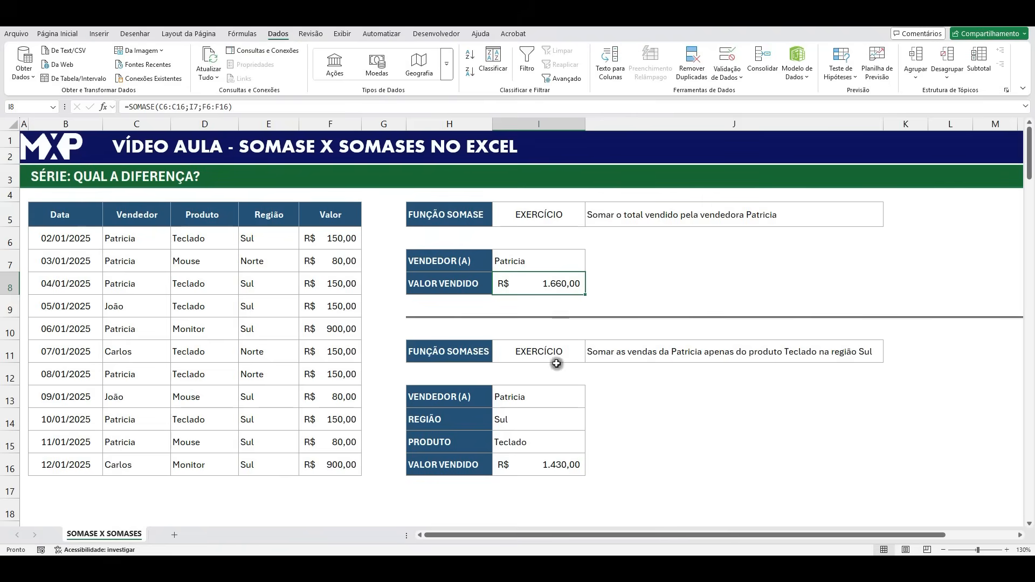
click(545, 468)
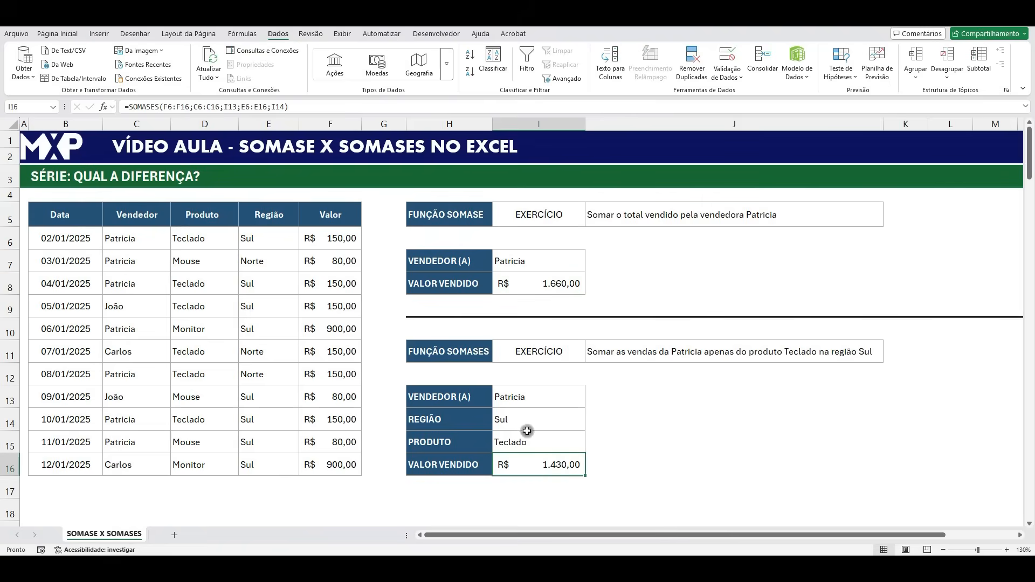
click(534, 398)
click(534, 415)
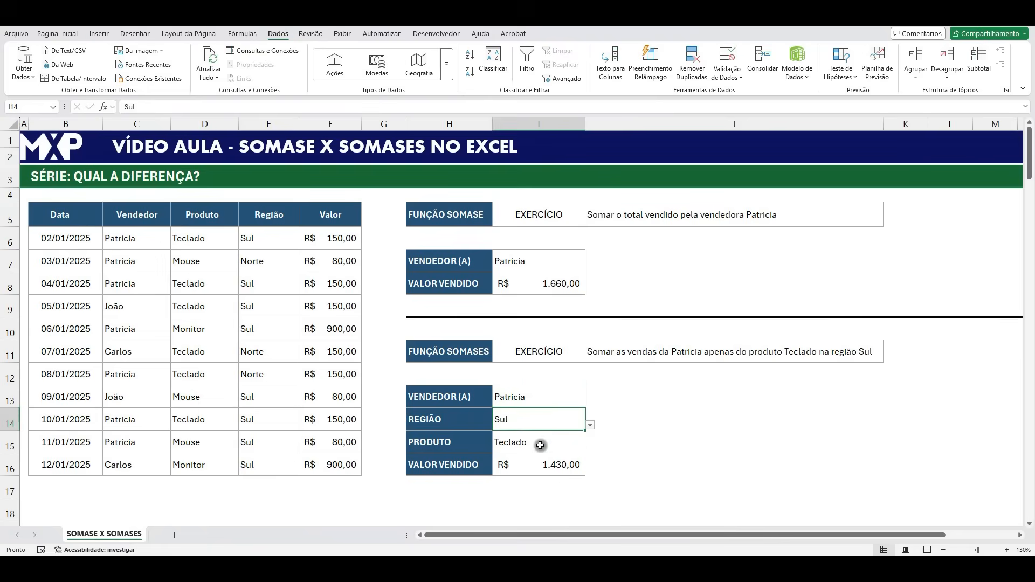
click(536, 446)
click(551, 467)
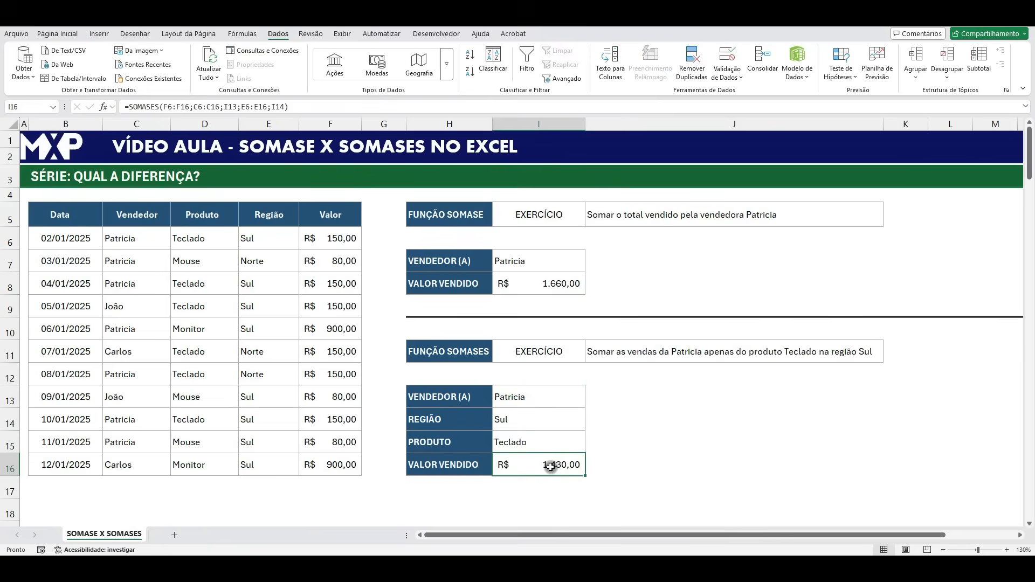
- Add the Produto criteria range D6:D16 with criterion I15 as the third condition of the SOMASES formula in I16
double_click(555, 465)
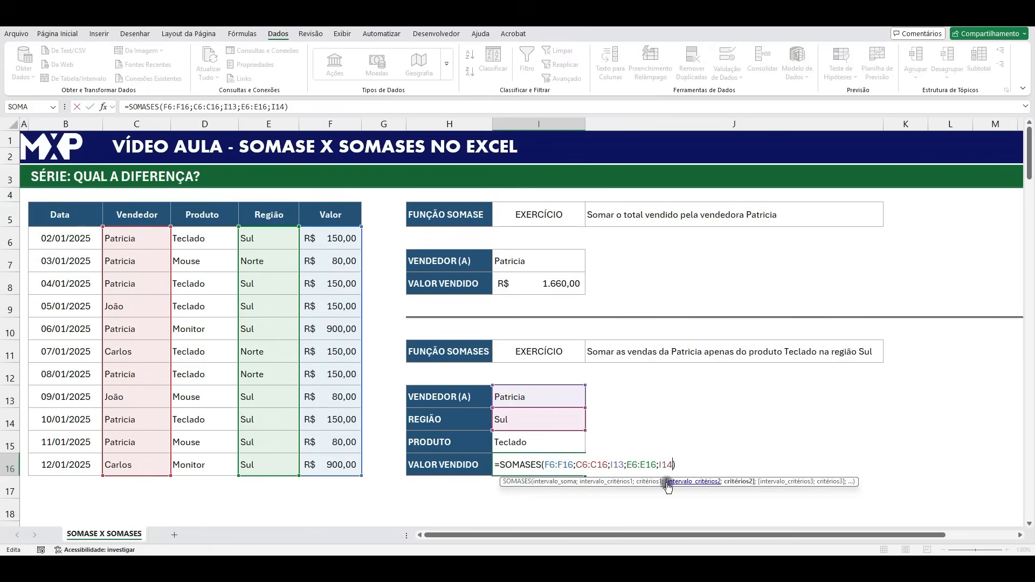
text(;)
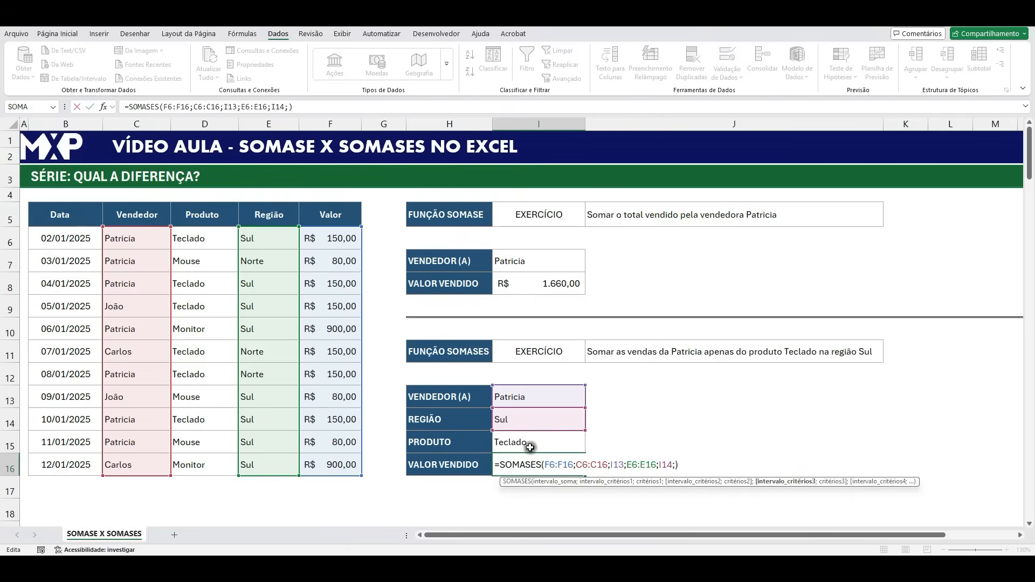
drag(207, 239, 210, 460)
text(;)
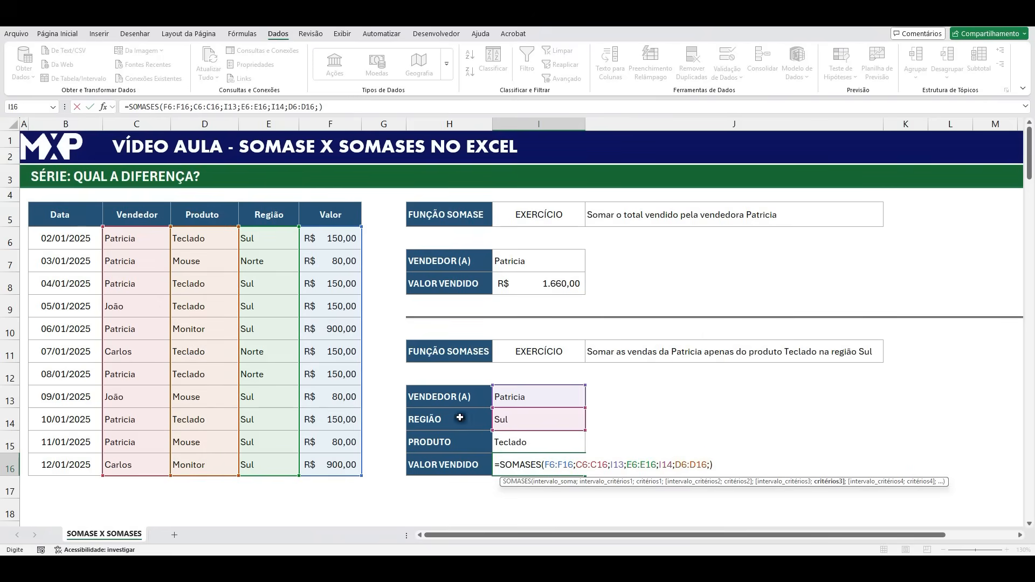
click(523, 443)
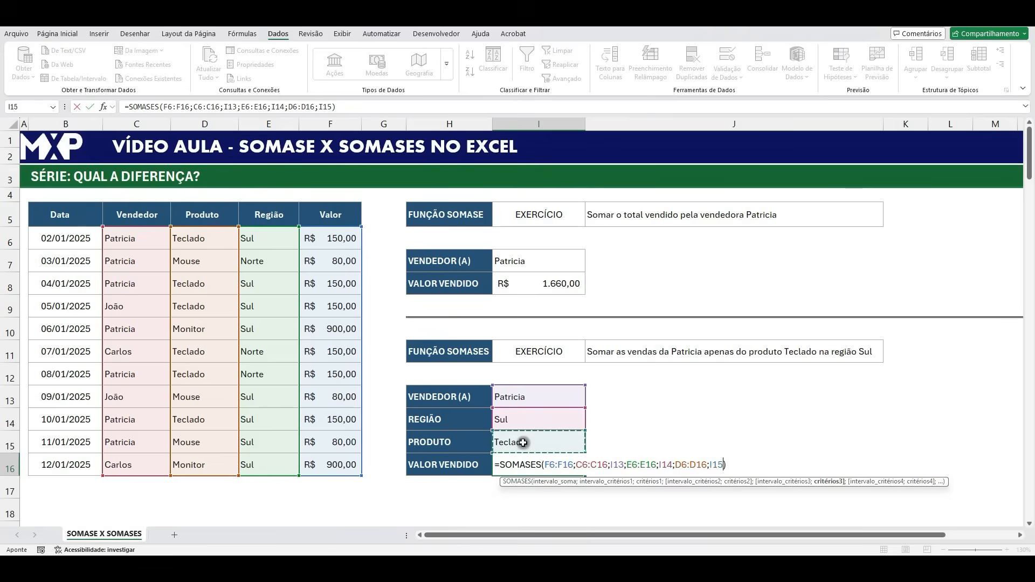
key(Return)
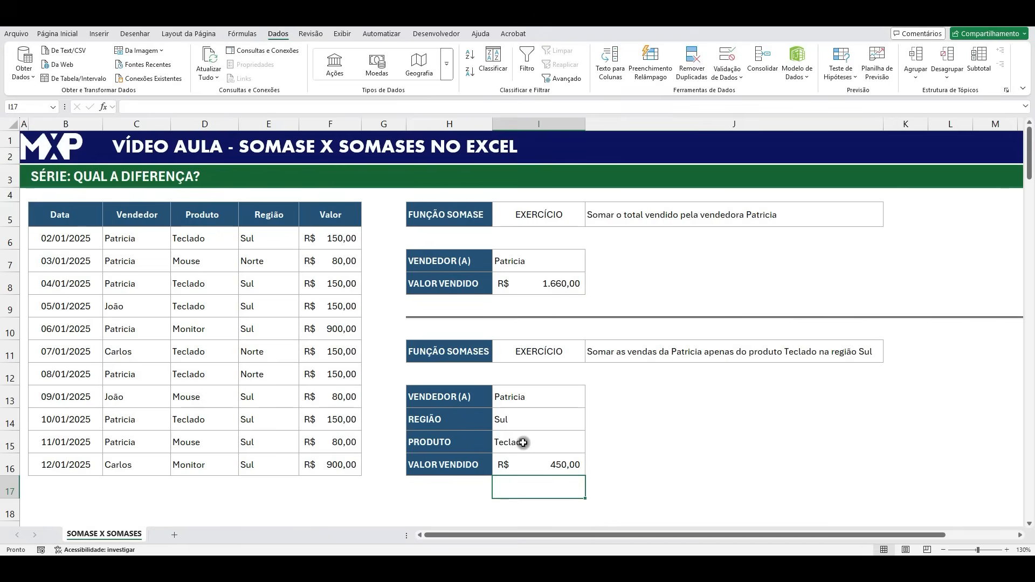
- Review the SOMASE formula in I8 against the REGIÃO and PRODUTO criteria in I14 and I15
click(578, 284)
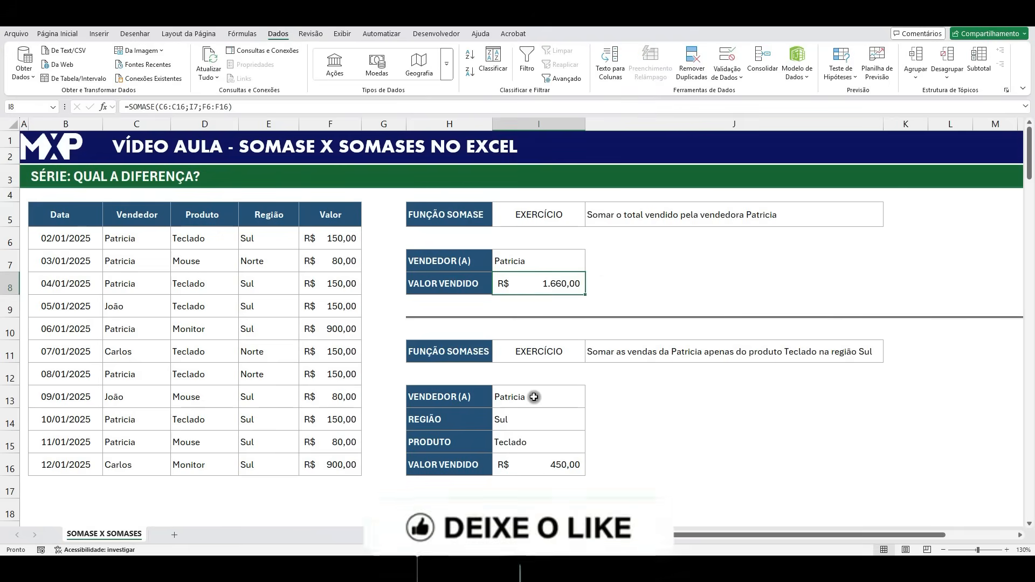
click(531, 419)
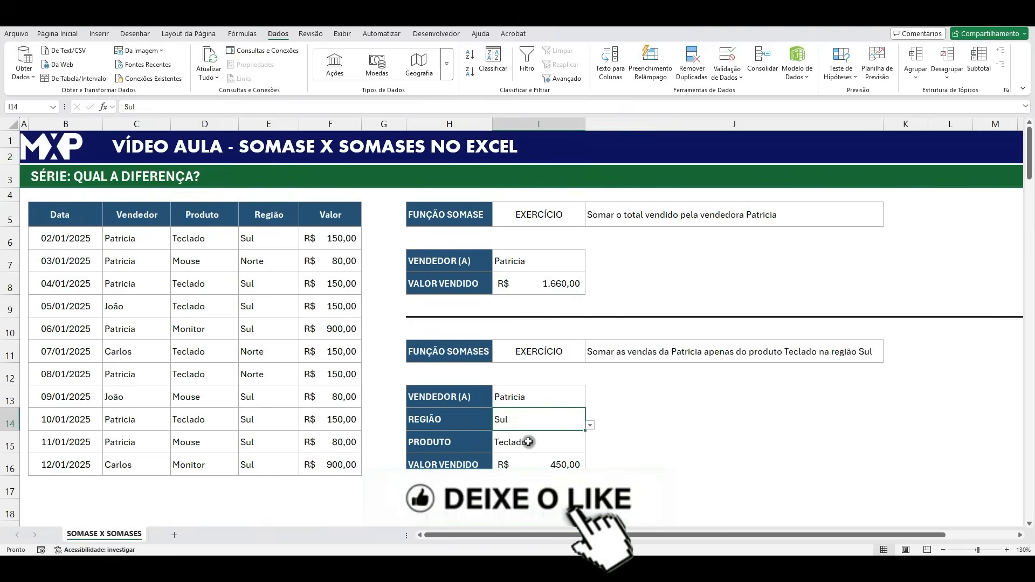
click(528, 442)
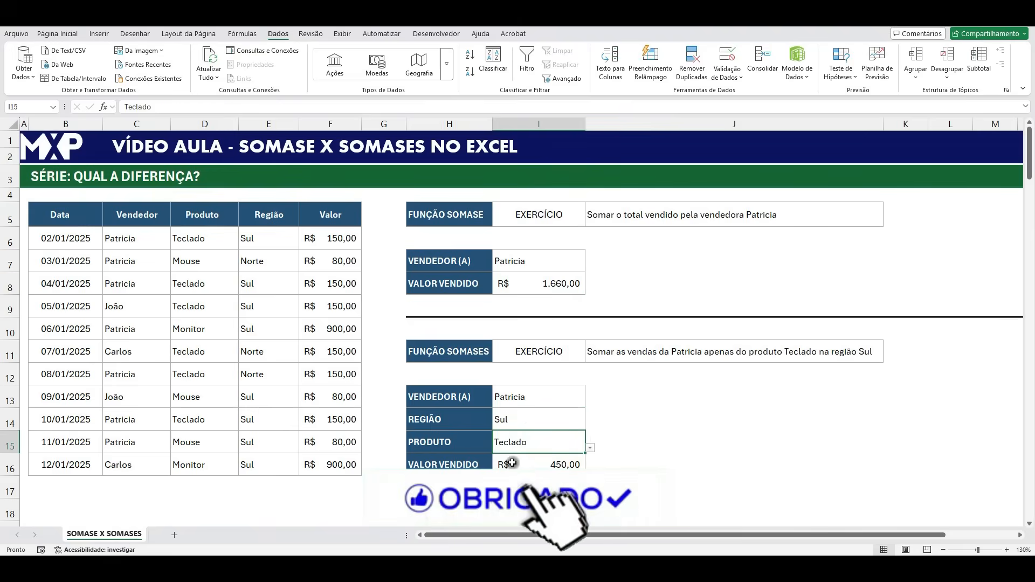
- Test the SOMASES formula by switching the REGIÃO in I14 to Norte and back to Sul
click(573, 422)
click(590, 425)
click(541, 445)
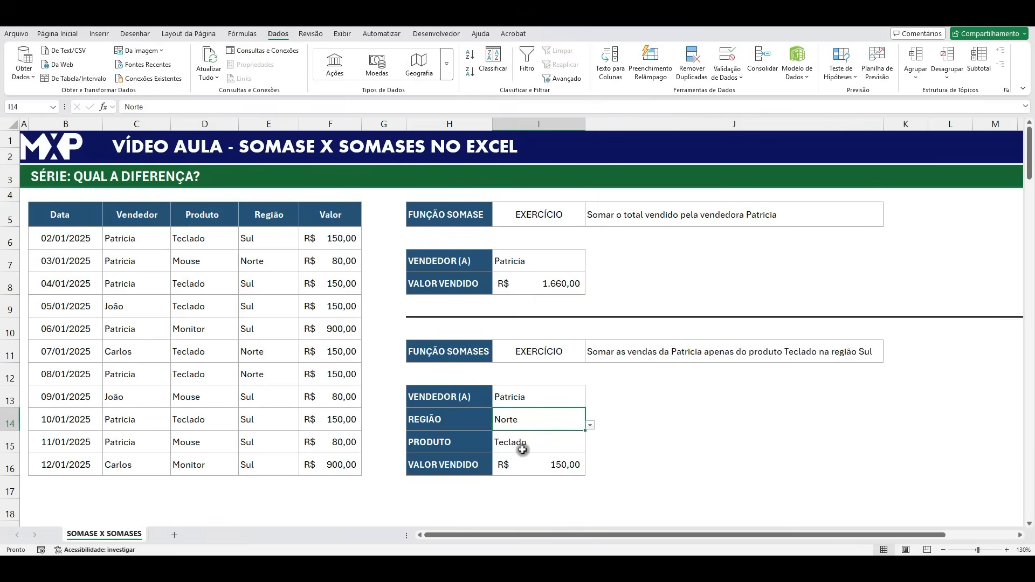
click(590, 426)
click(557, 435)
- Test the SOMASES formula with the PRODUTO in I15 set to Mouse and to Monitor
click(560, 441)
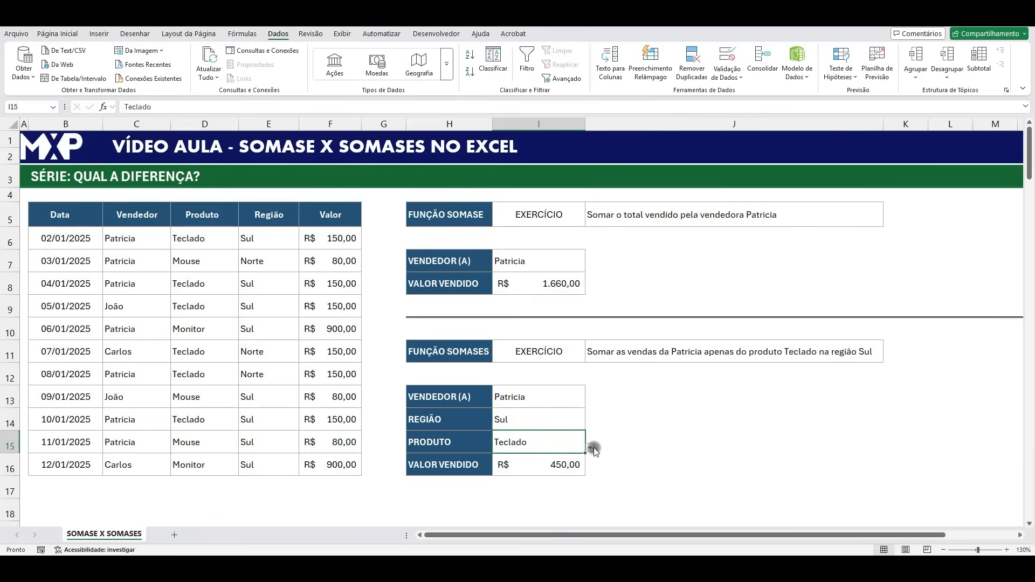
click(589, 448)
click(549, 467)
click(589, 448)
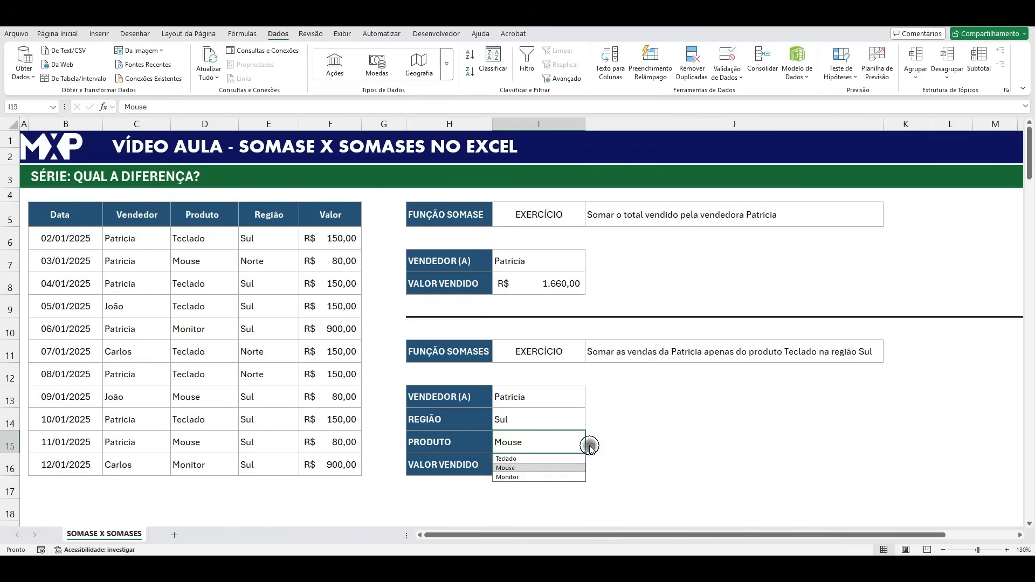
click(545, 478)
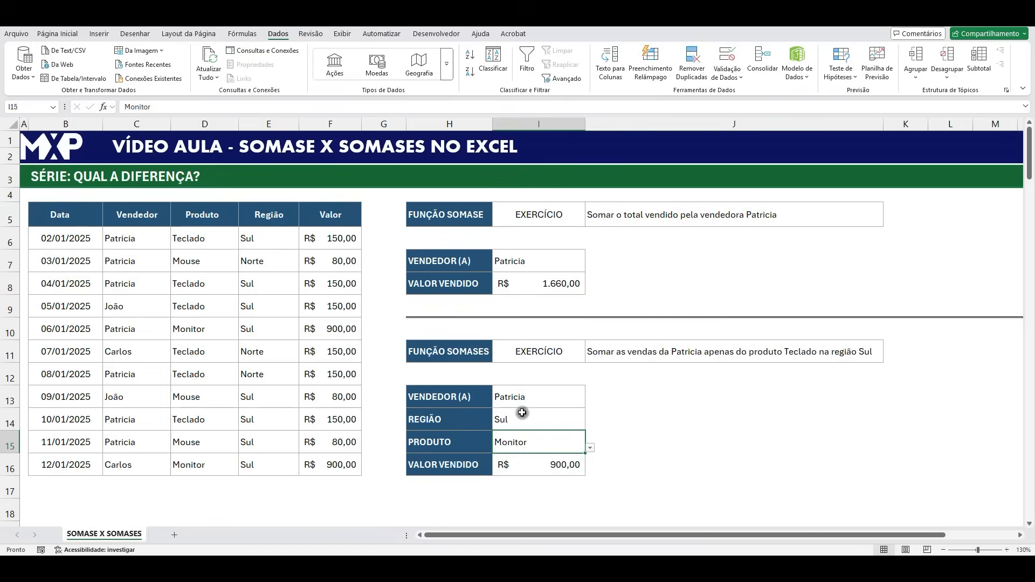
click(591, 449)
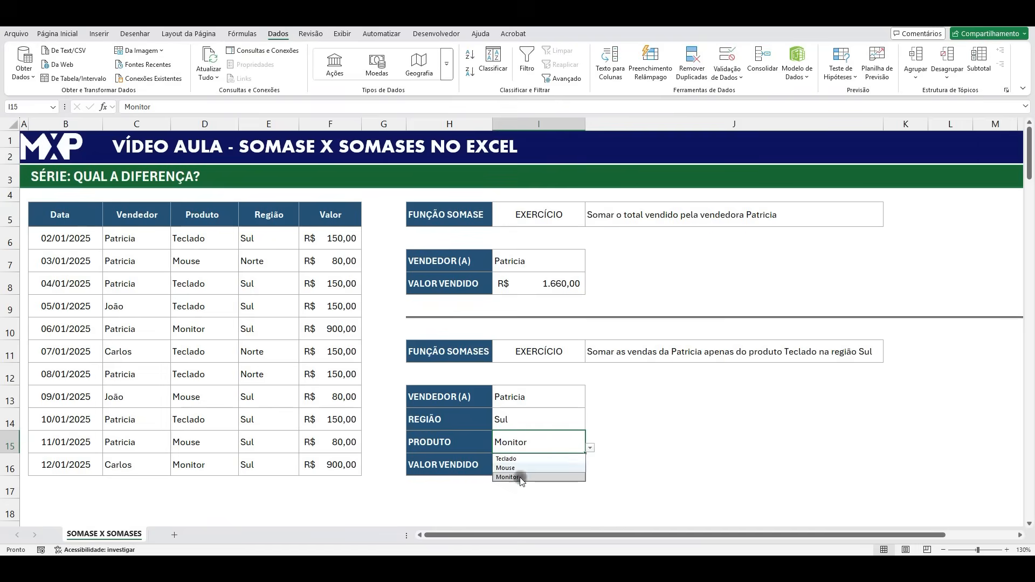
click(531, 424)
- Set the VENDEDOR cells I13 and I7 to the second seller in their lists
click(583, 396)
click(589, 402)
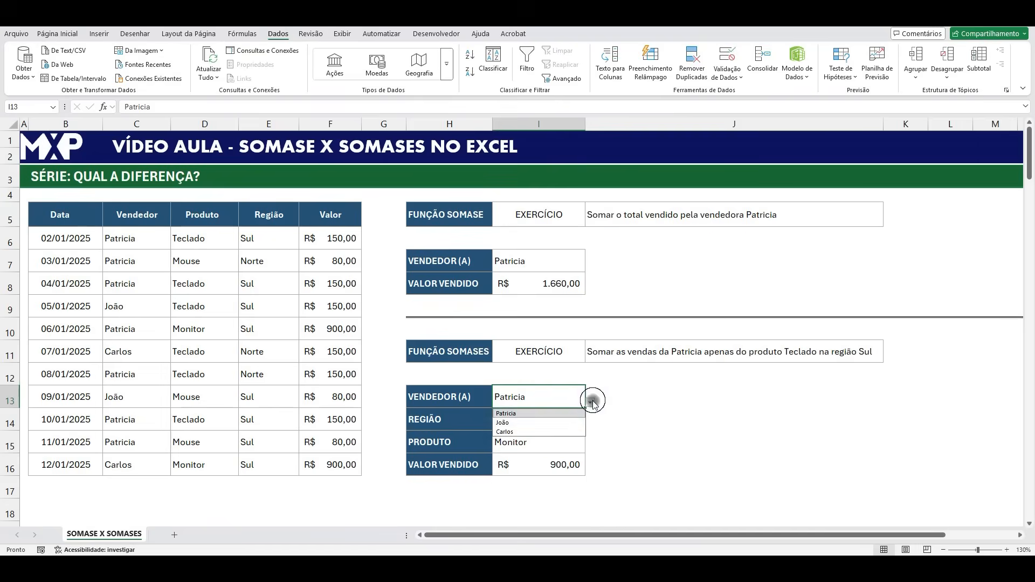
click(539, 424)
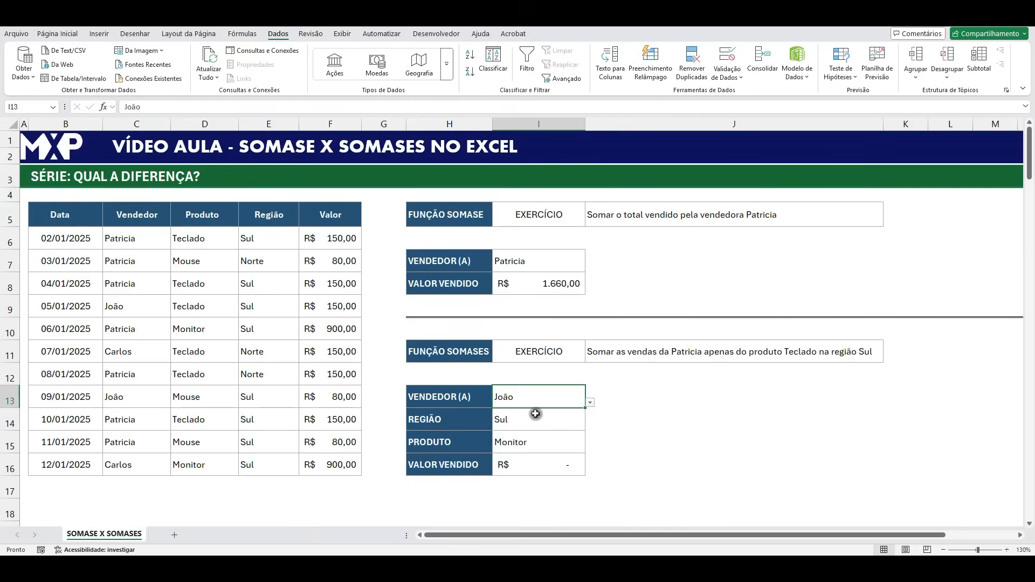
click(578, 260)
click(590, 266)
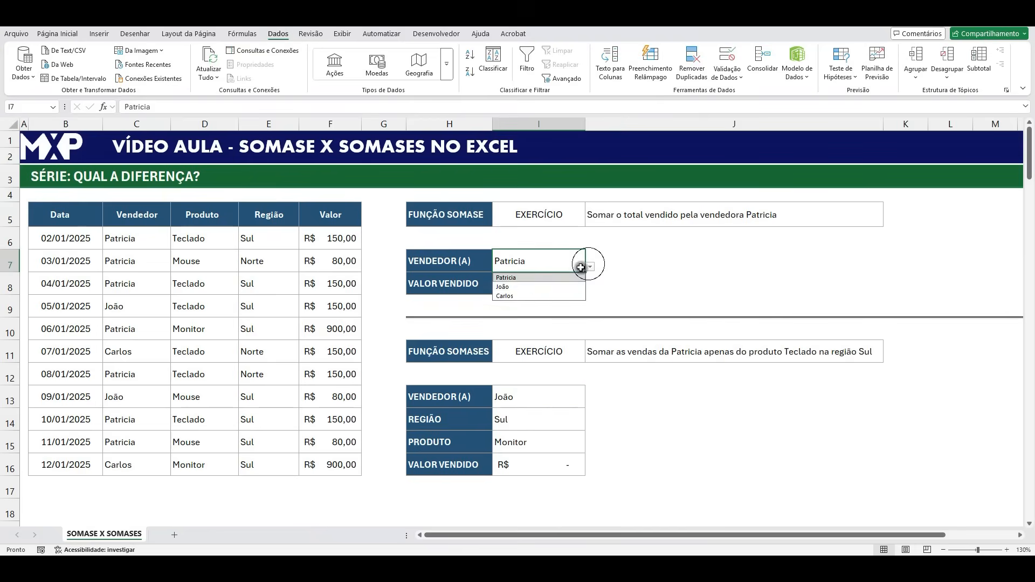
click(540, 287)
click(552, 284)
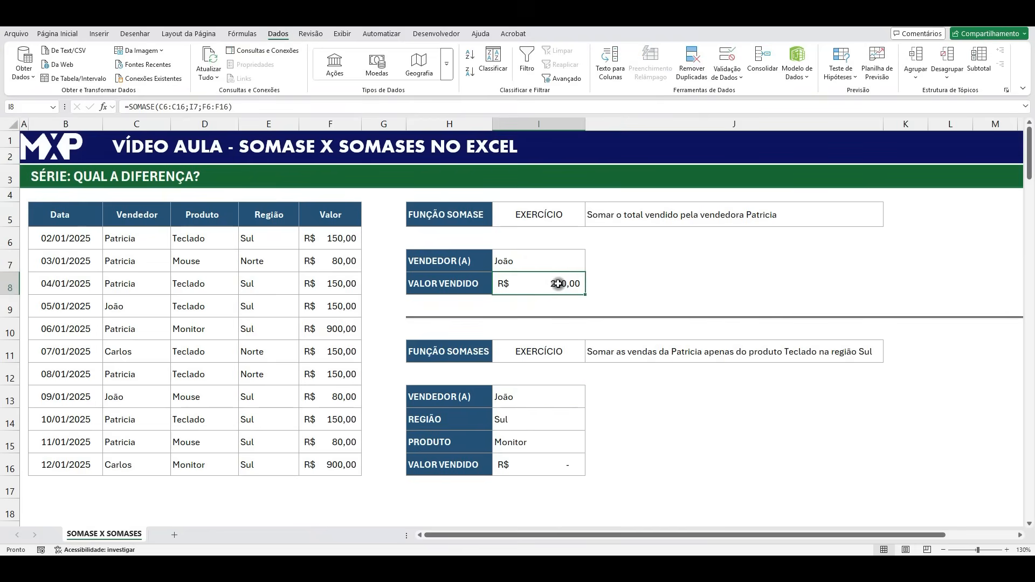
- Check the criteria in I13:I15 against the chosen seller's sales in table rows 9 and 13
click(526, 398)
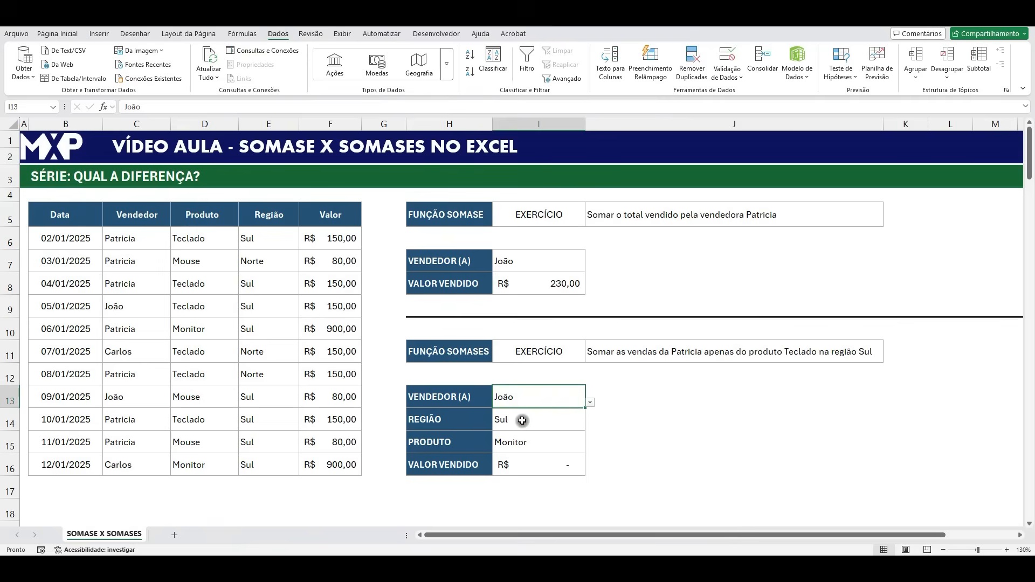
click(522, 421)
click(523, 441)
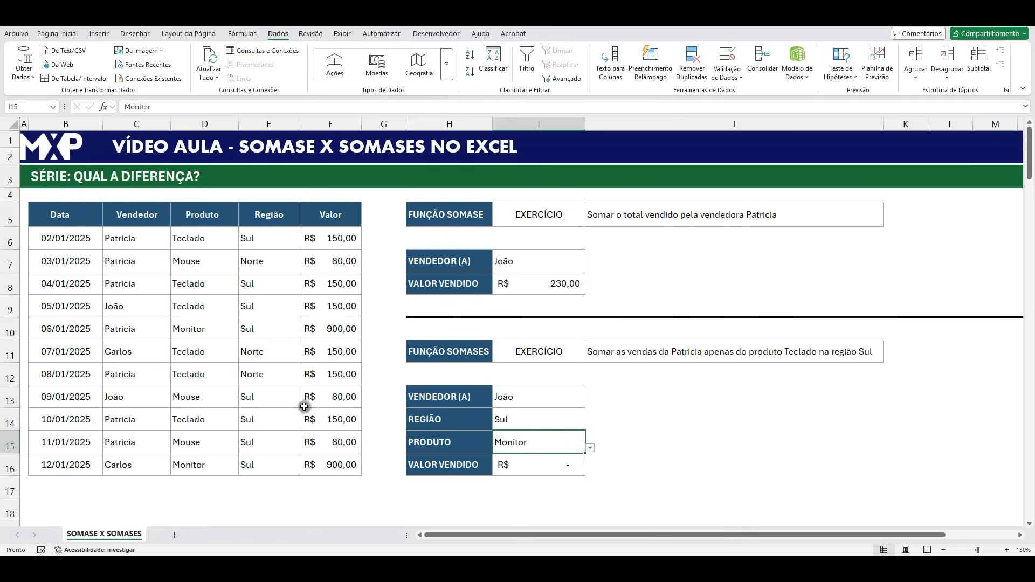
click(125, 298)
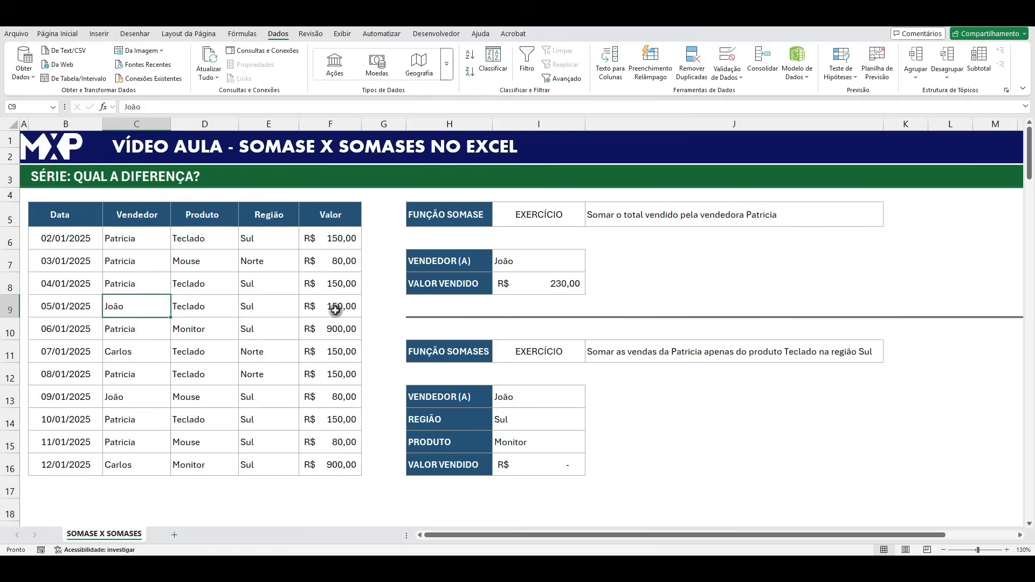
click(204, 301)
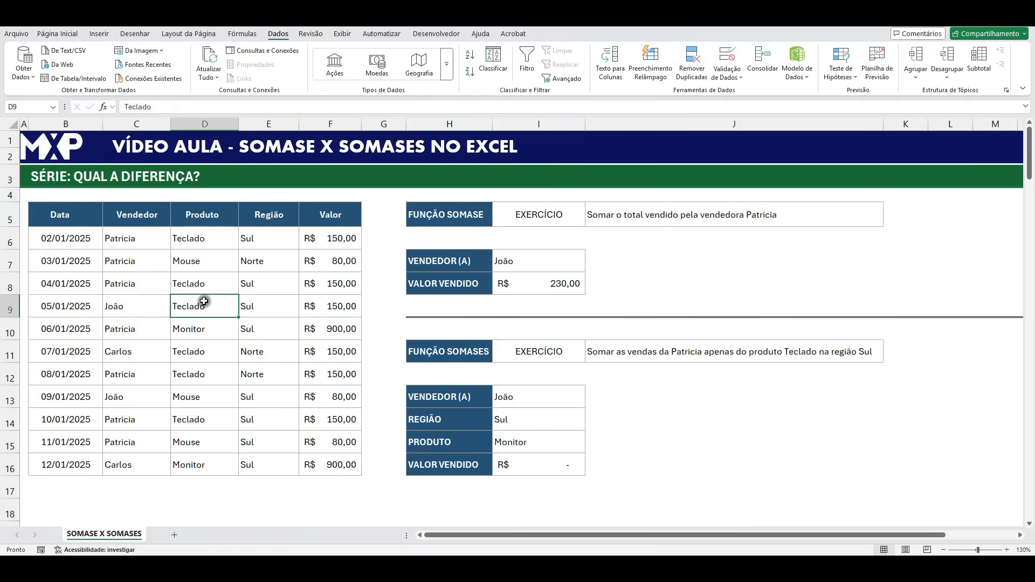
click(139, 406)
click(261, 398)
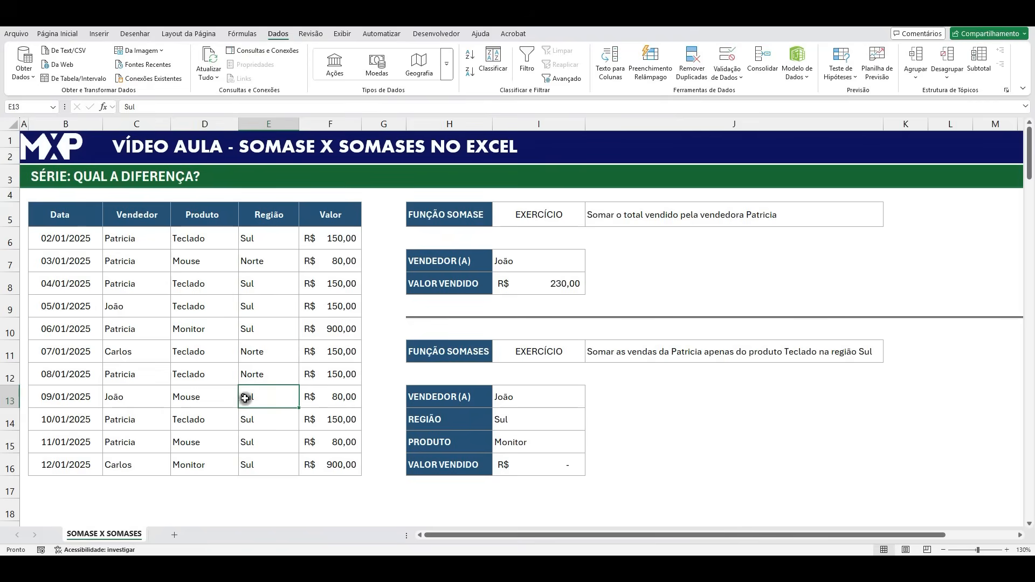
click(201, 400)
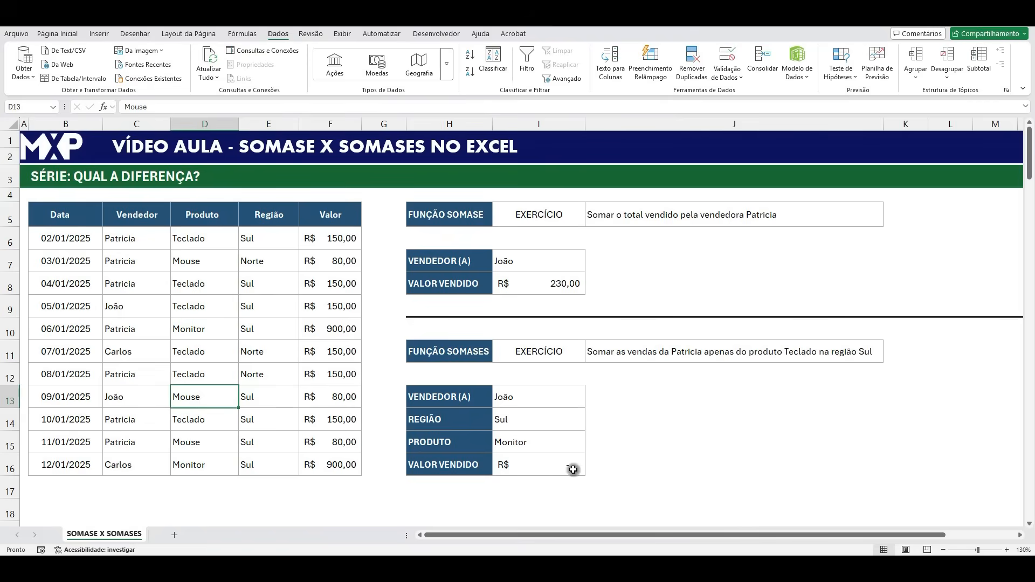
- Try Teclado as the PRODUTO in I15, and set it to Mouse
click(566, 443)
click(590, 448)
click(538, 459)
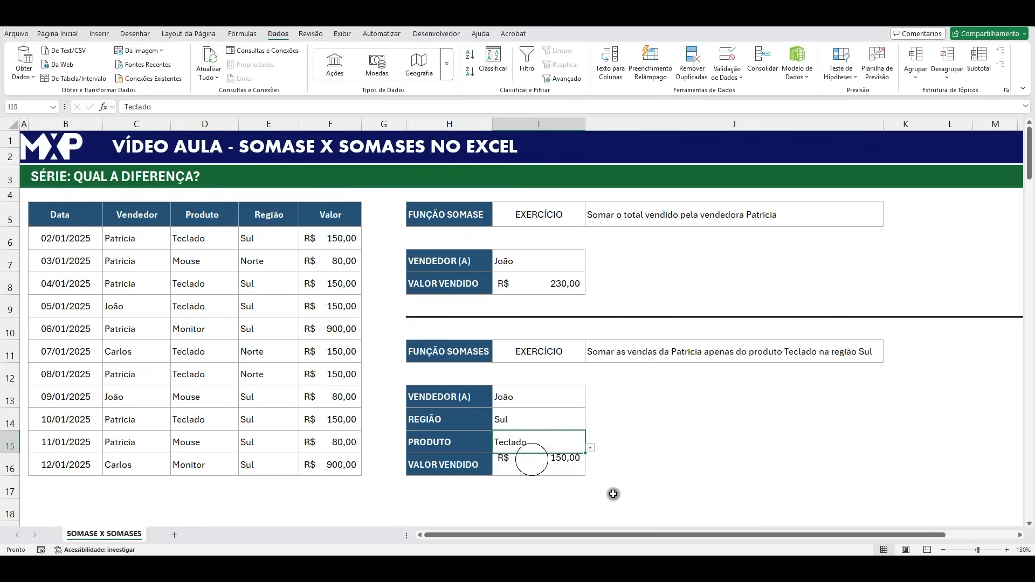
click(590, 448)
click(530, 467)
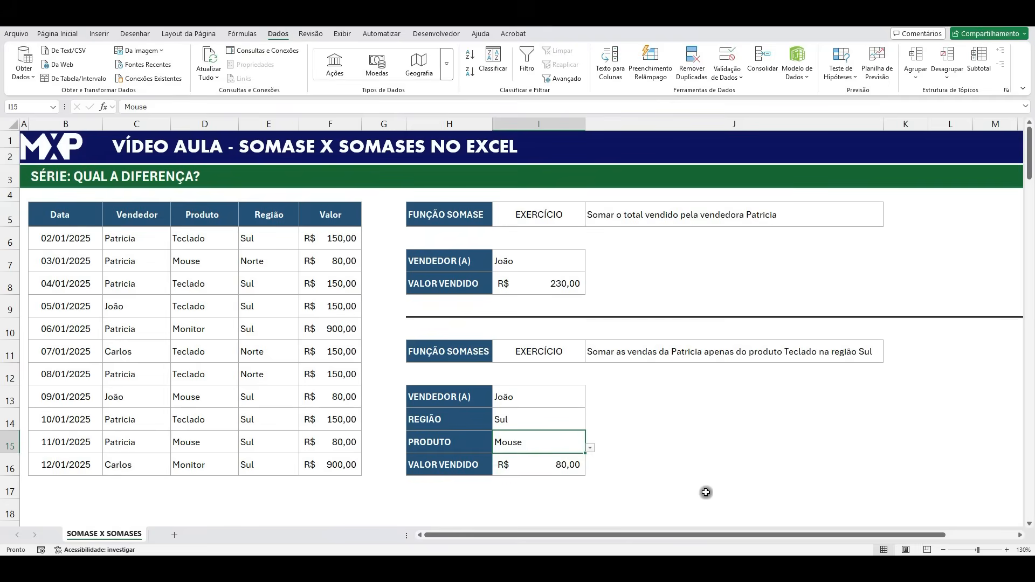
- Review the SOMASES formula in I16 and its highlighted ranges, leaving it unedited
click(562, 464)
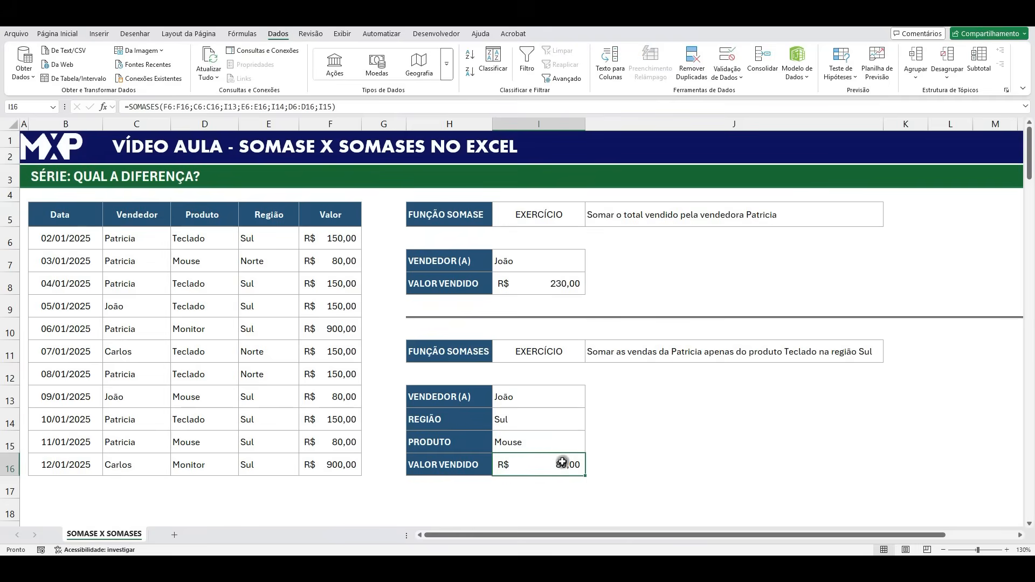
double_click(562, 462)
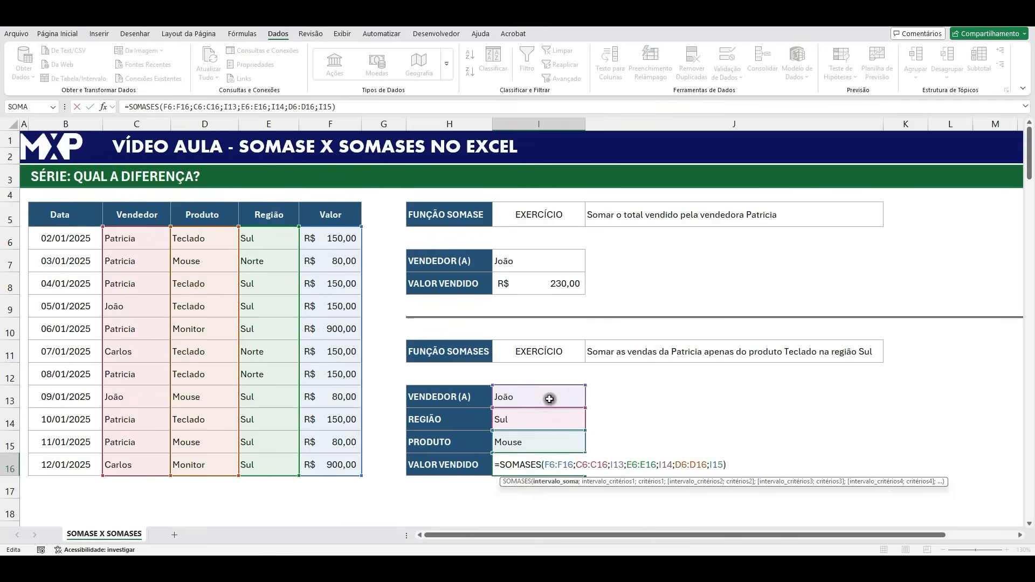
key(Escape)
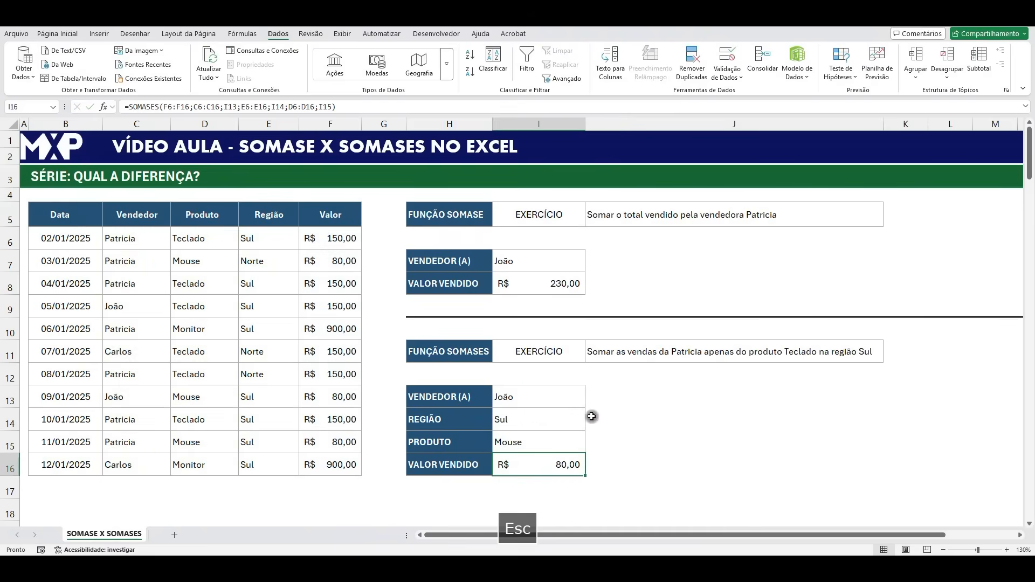
- Try different sellers in the VENDEDOR cell I13, finishing on the first seller in the list
click(571, 396)
click(589, 402)
click(552, 413)
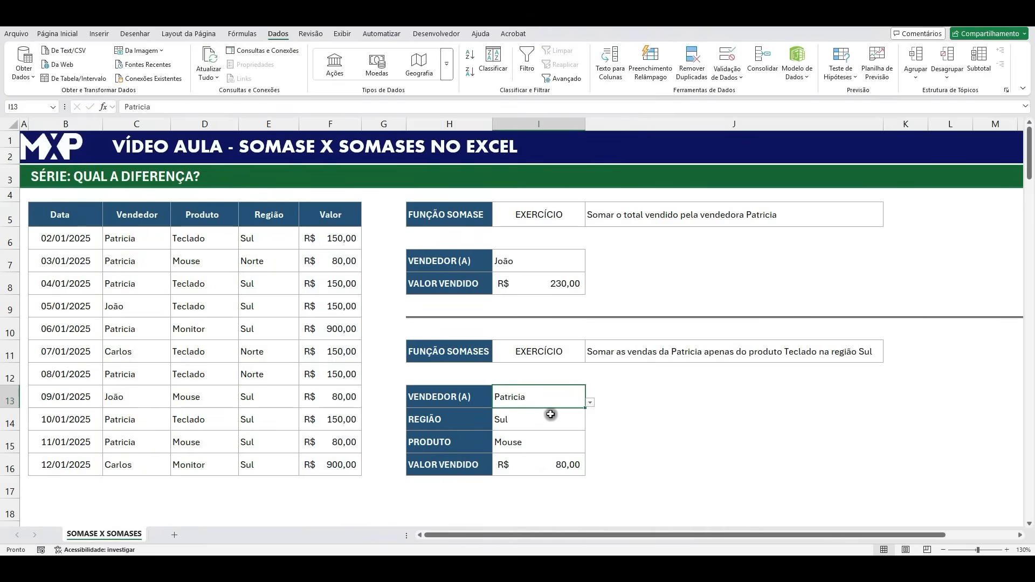
click(590, 402)
click(533, 430)
click(590, 402)
click(550, 415)
- Set the PRODUTO criterion in I15 to Teclado
click(568, 446)
click(589, 448)
click(516, 458)
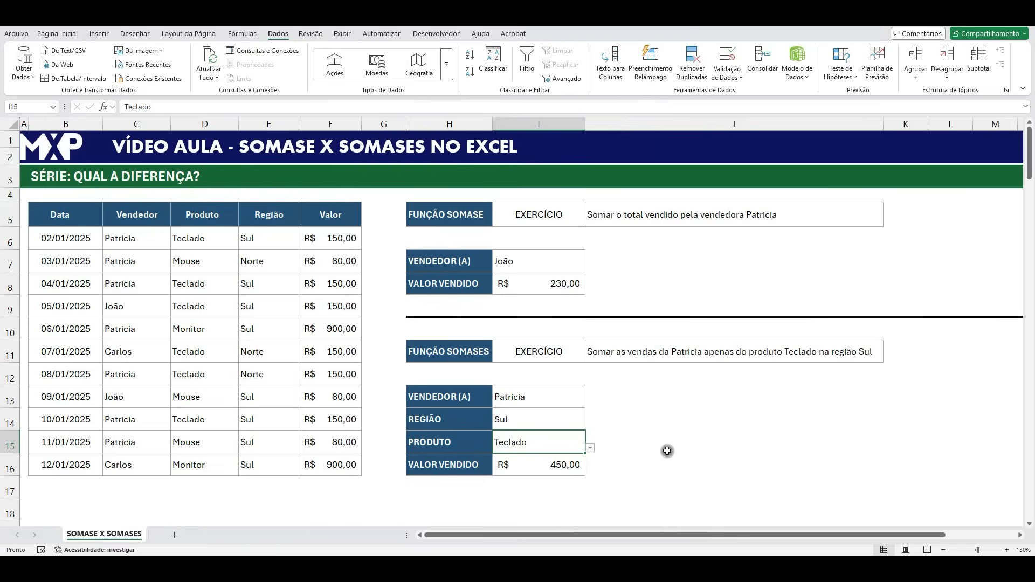
- Compare the SOMASES formula in I16 with the SOMASE formula in I8, leaving both unedited
click(464, 208)
click(522, 259)
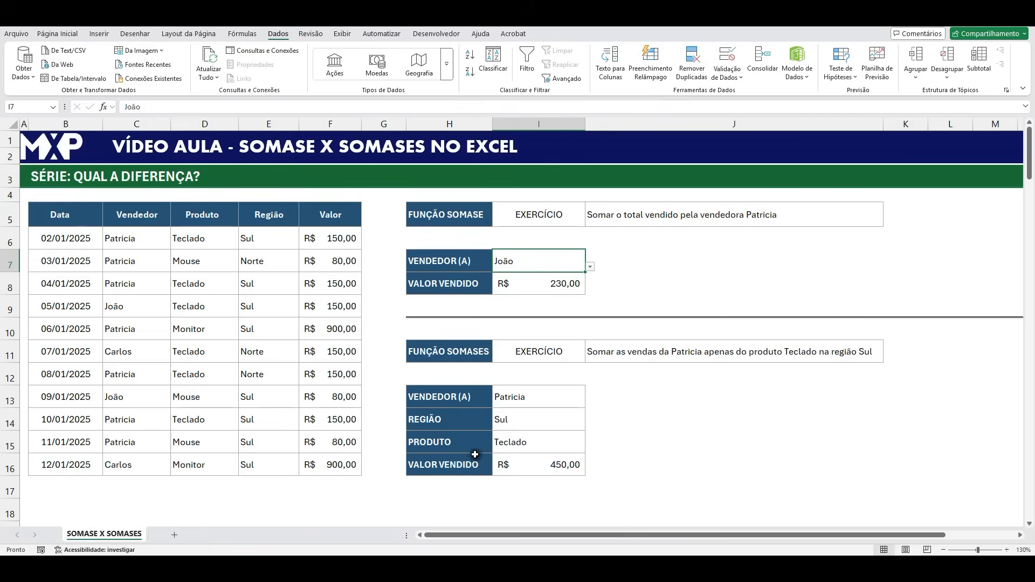
double_click(542, 462)
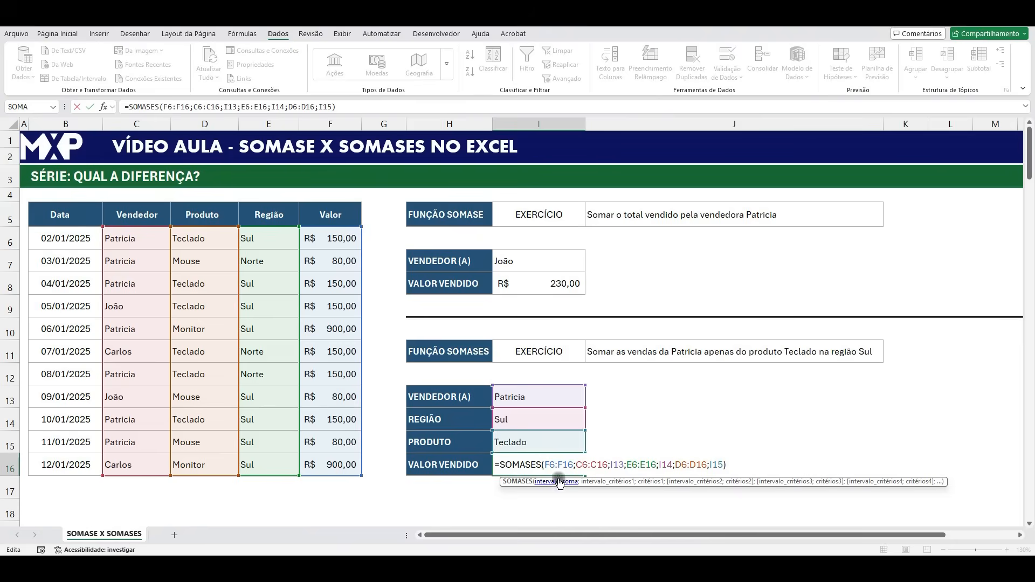
key(Escape)
double_click(557, 280)
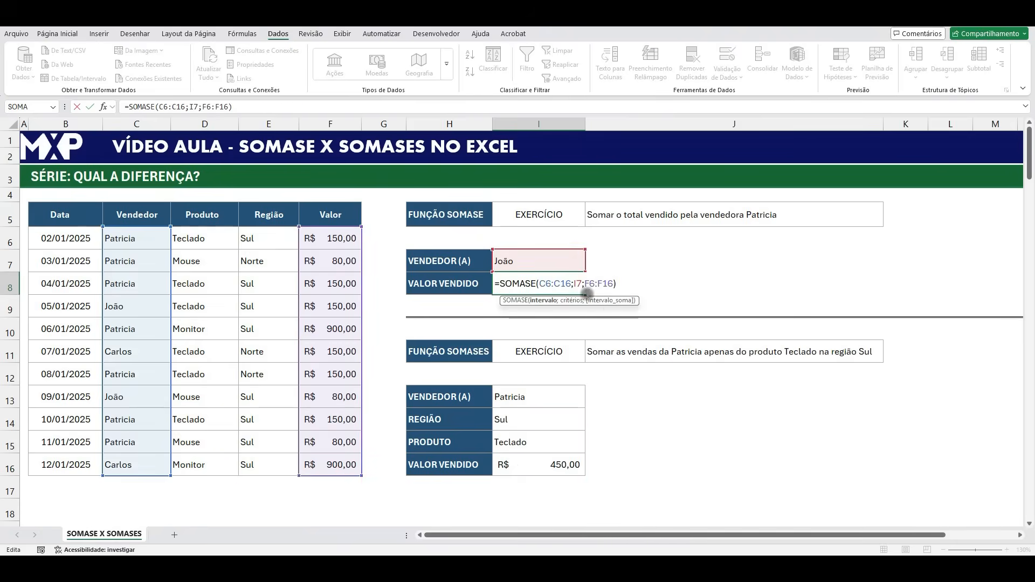
key(Escape)
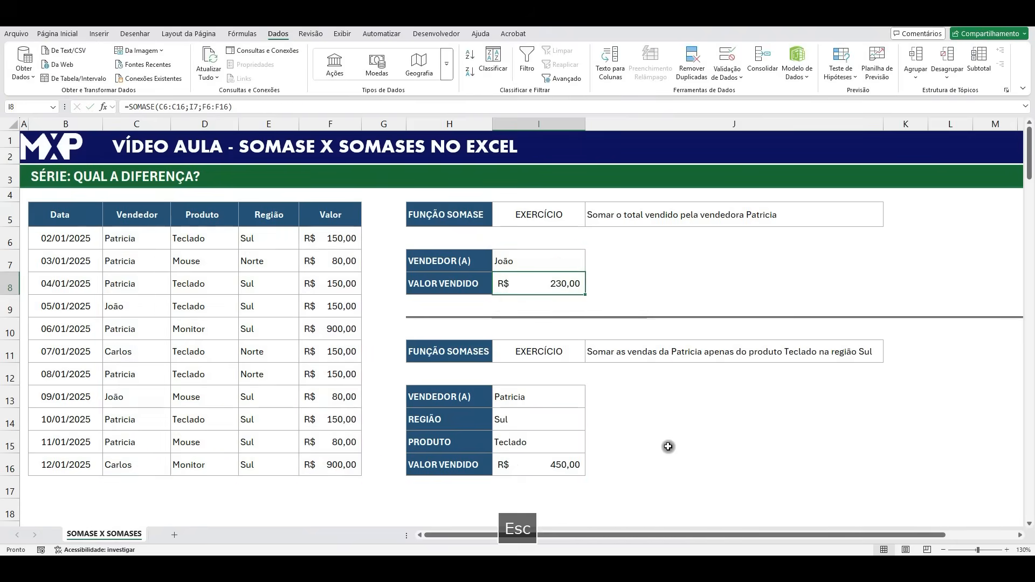
click(668, 446)
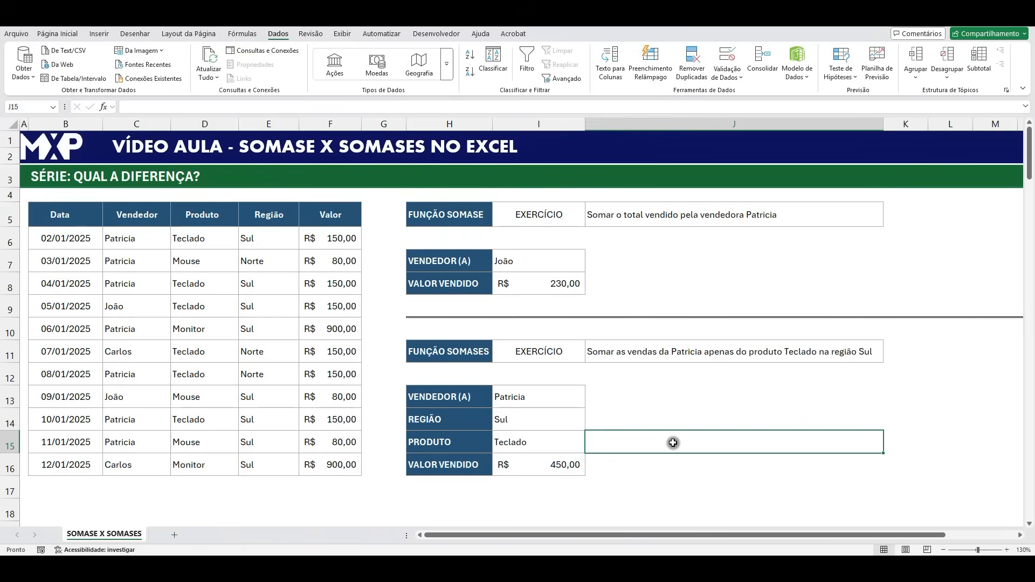